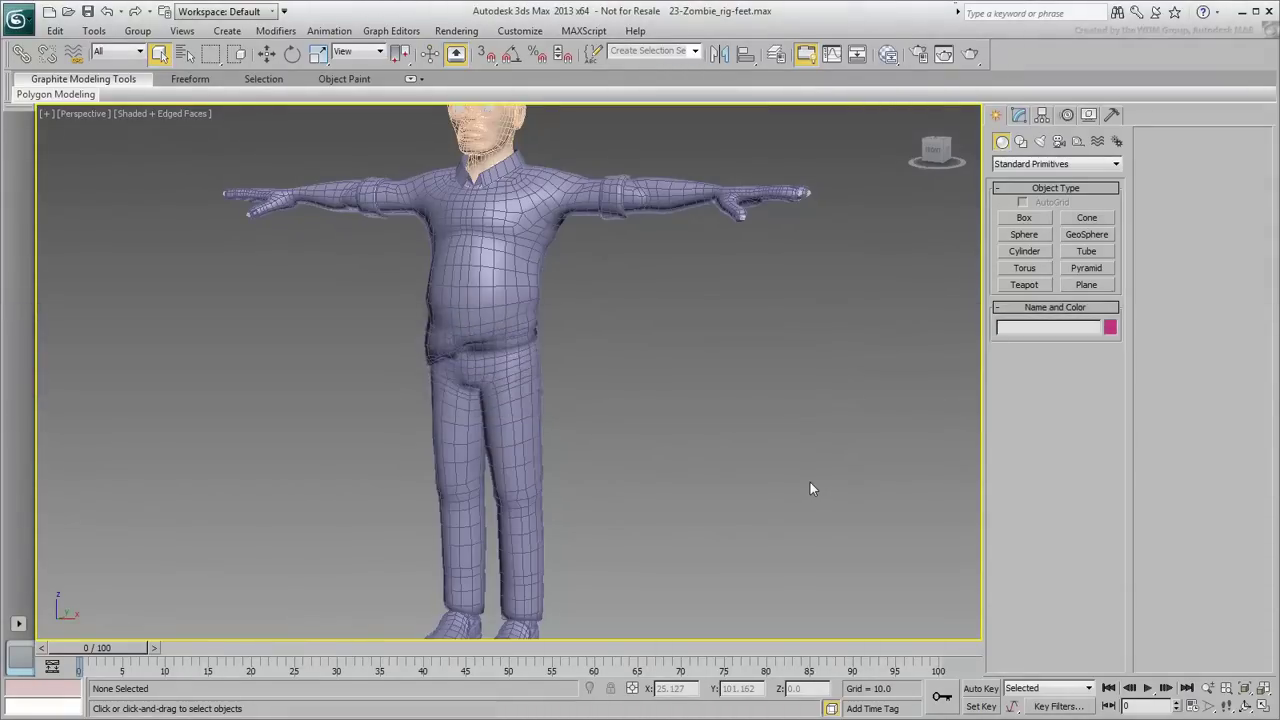
# Hide all objects of the Geometry category so the zombie mesh is out of the way.
pyautogui.click(1245, 689)
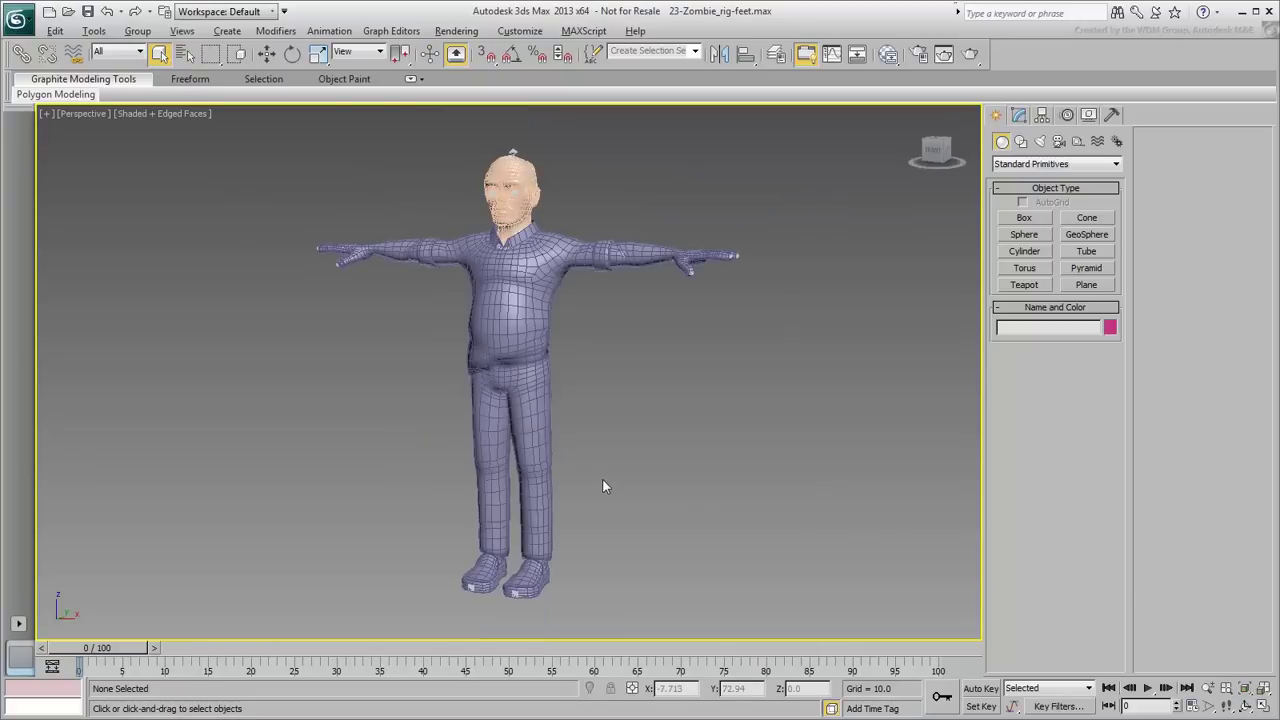
pyautogui.moveTo(614, 486)
pyautogui.keyDown('alt'); pyautogui.mouseDown(button='middle')
pyautogui.moveTo(643, 487)
pyautogui.moveTo(602, 479)
pyautogui.mouseUp(button='middle'); pyautogui.keyUp('alt')
pyautogui.keyDown('alt'); pyautogui.moveTo(629, 524); pyautogui.dragTo(651, 460, button='middle'); pyautogui.keyUp('alt')
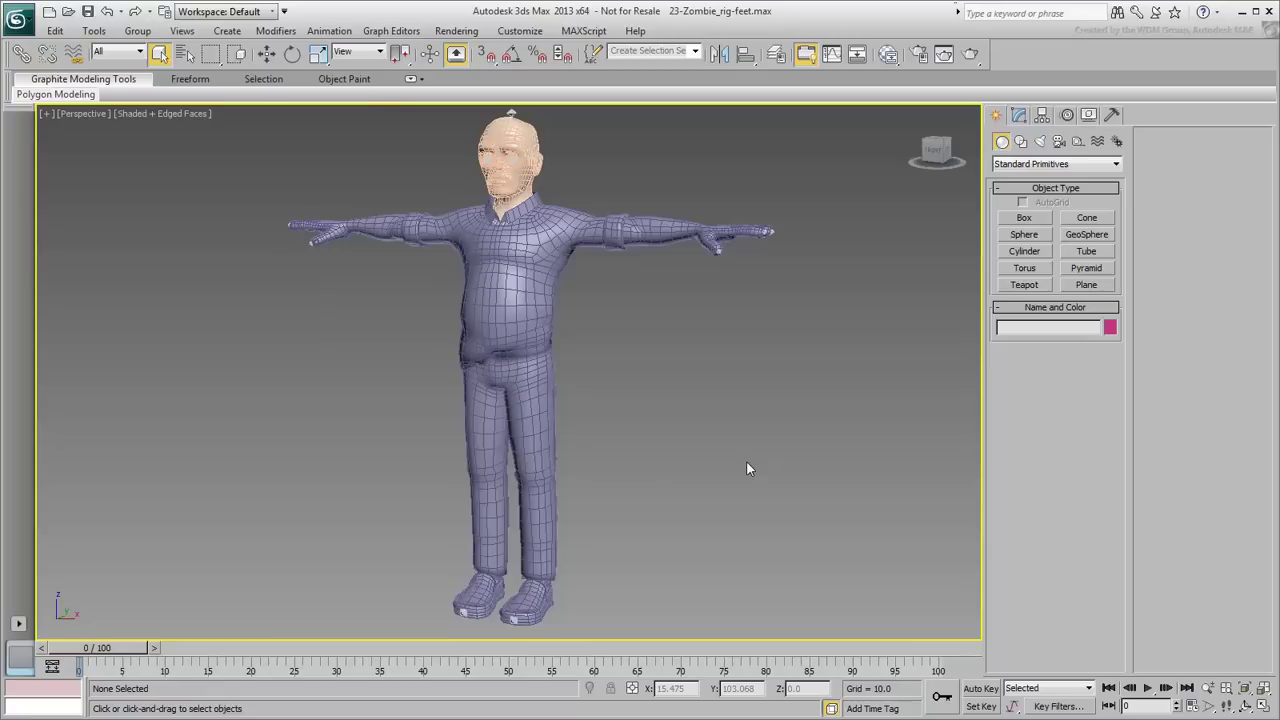
pyautogui.click(1089, 114)
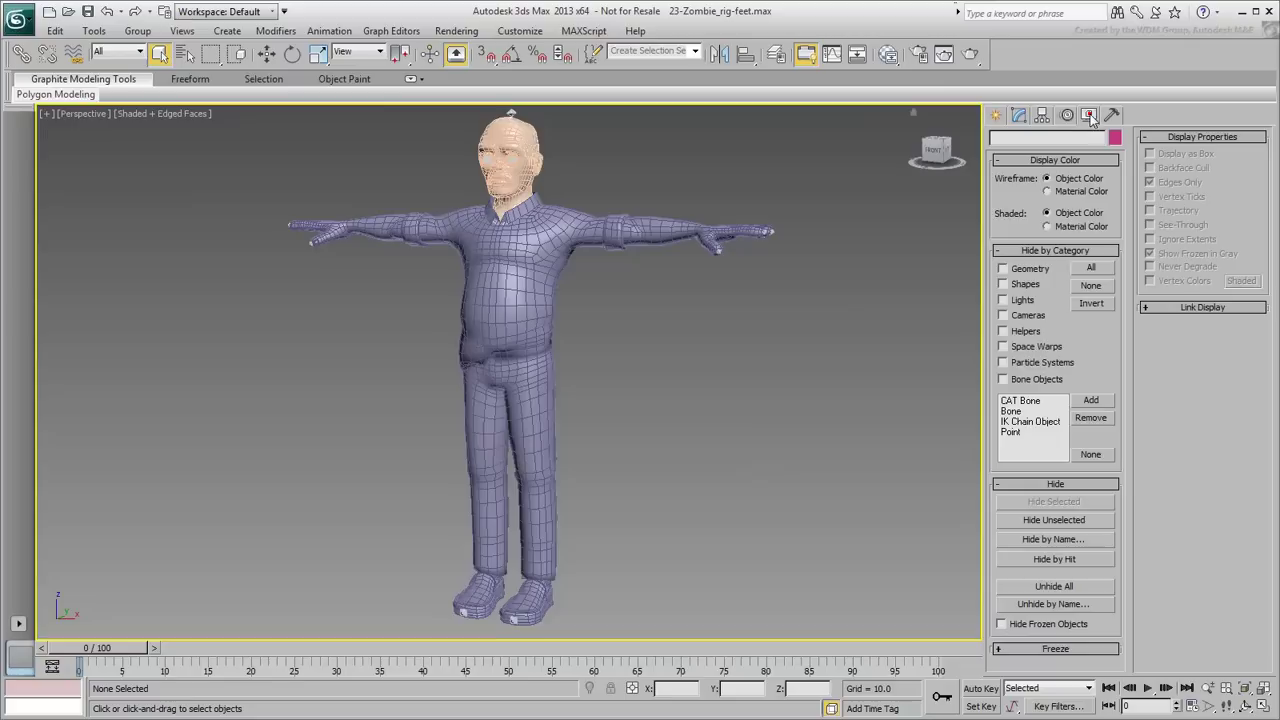
pyautogui.click(1003, 268)
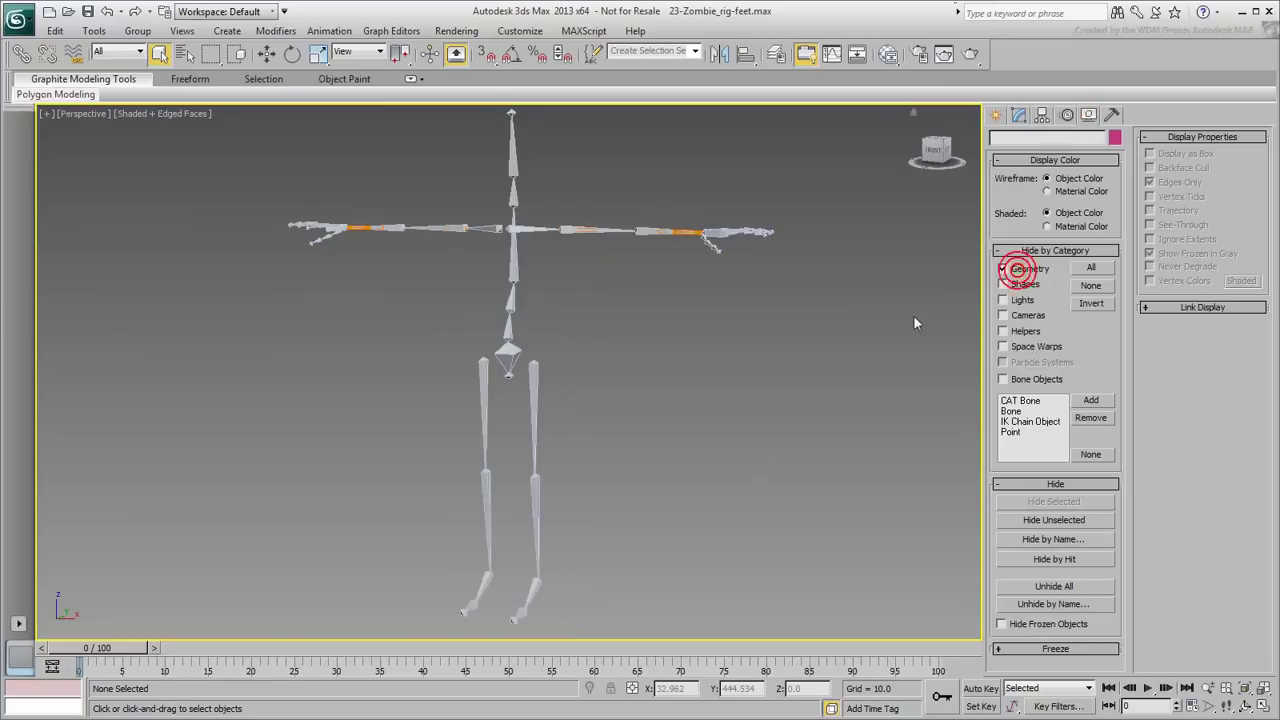
# Unhide all hidden objects in the scene and switch the viewport to wireframe display.
pyautogui.rightClick(715, 389)
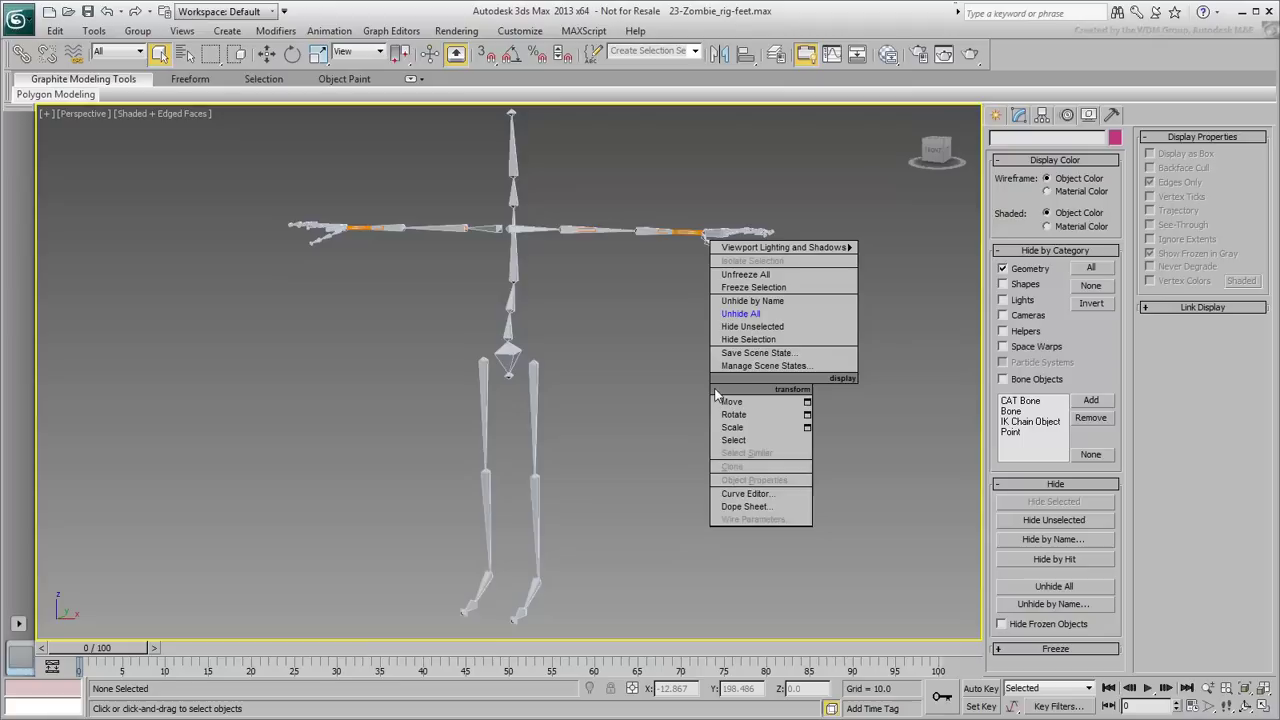
pyautogui.click(764, 315)
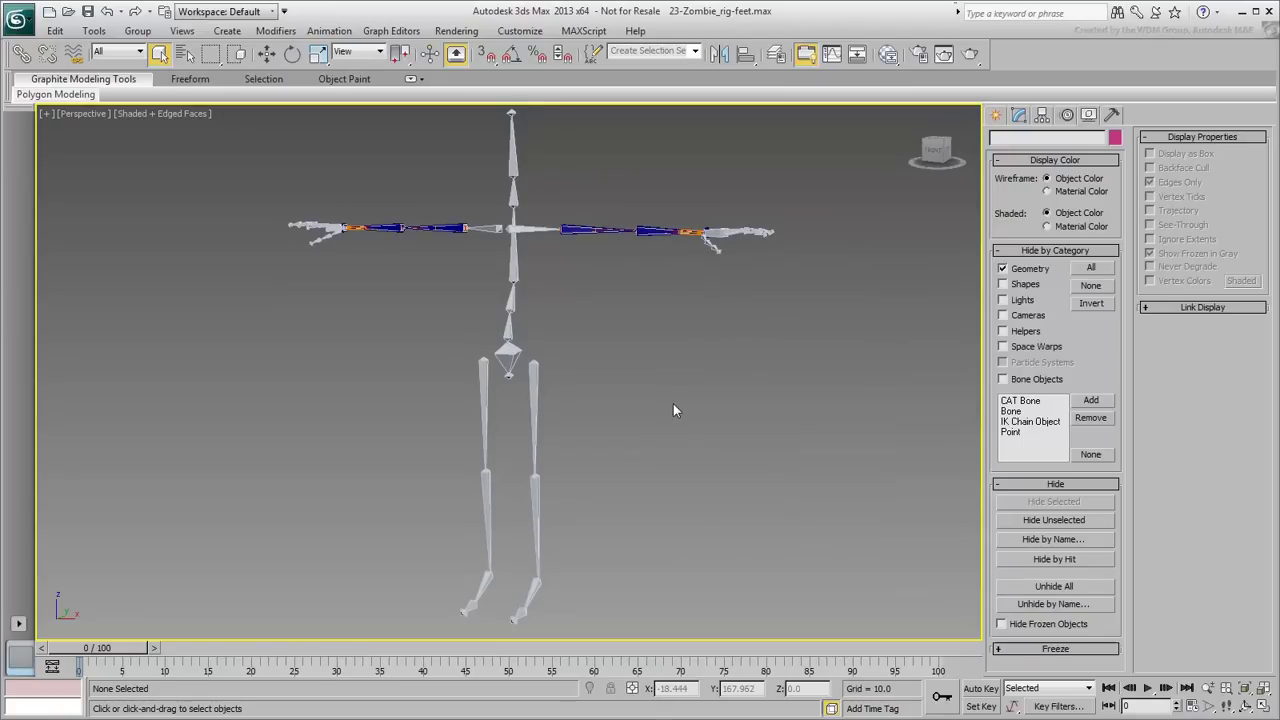
pyautogui.press('F3')
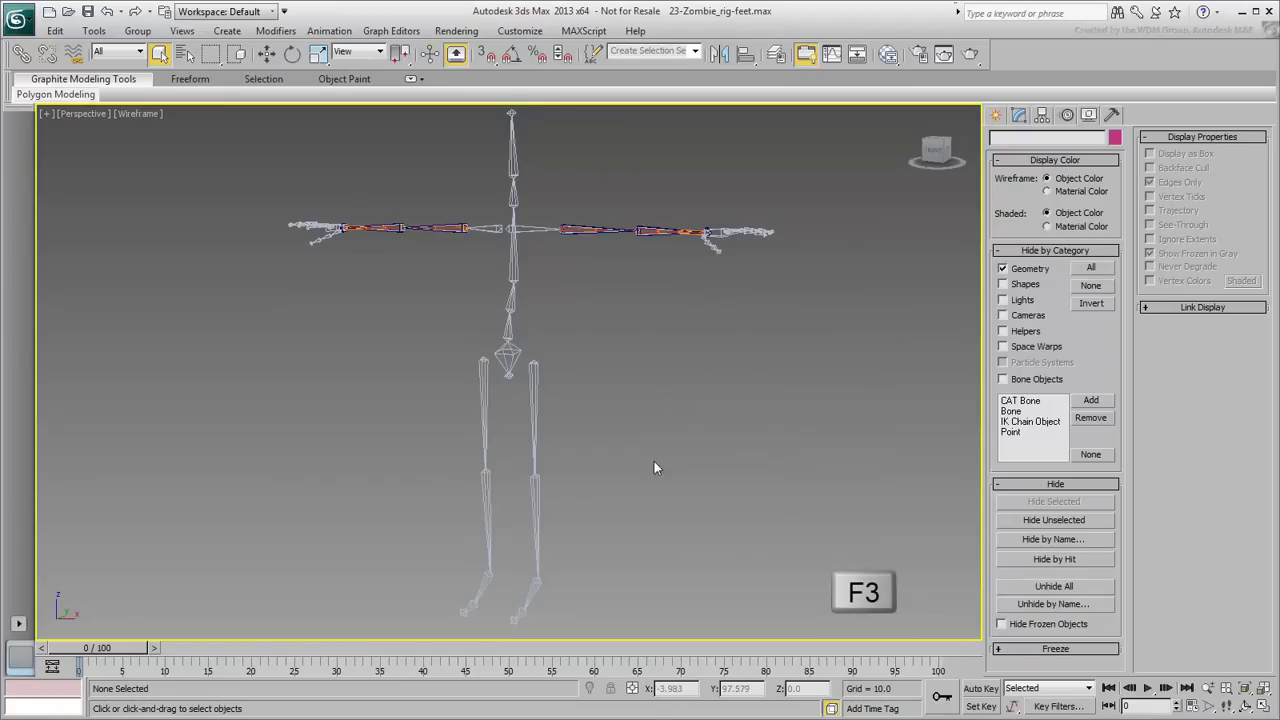
# Create an HI Solver IK chain between the zombie's left ankle bone and left thigh bone.
pyautogui.keyDown('alt'); pyautogui.moveTo(654, 466); pyautogui.dragTo(660, 405, button='middle'); pyautogui.keyUp('alt')
pyautogui.scroll(3, 660, 405)
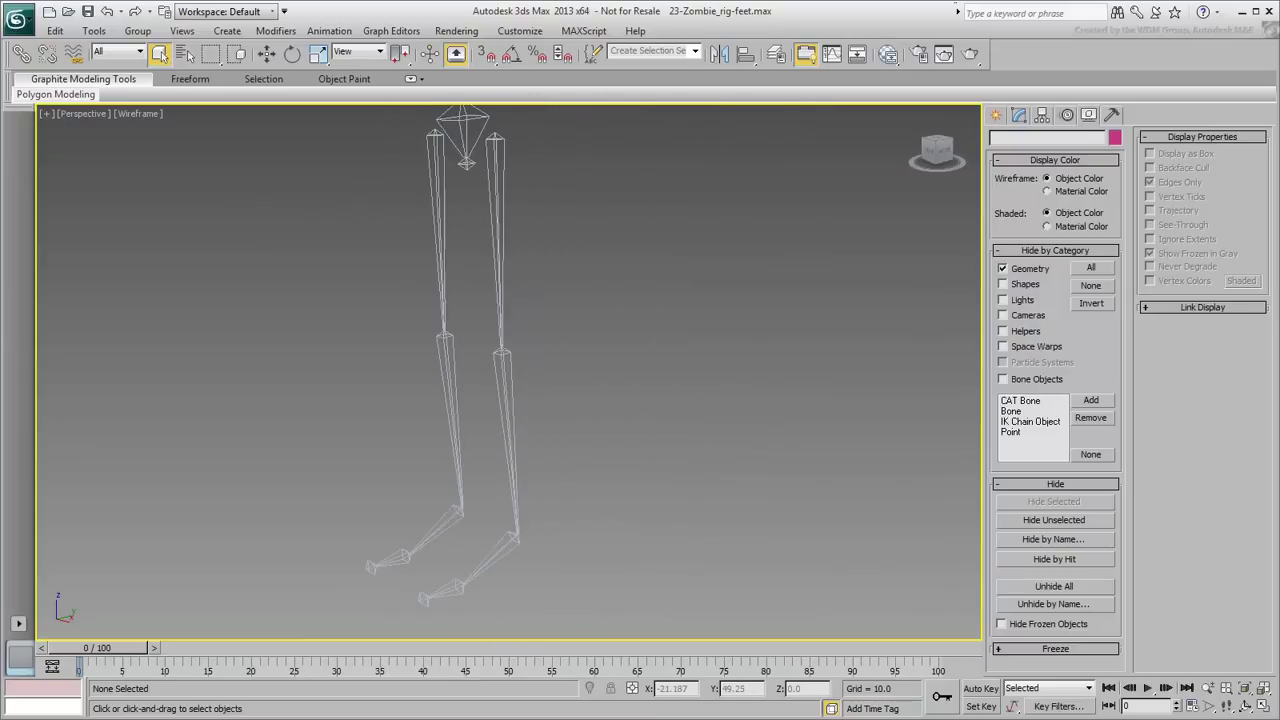
pyautogui.moveTo(540, 412); pyautogui.dragTo(683, 426, button='middle')
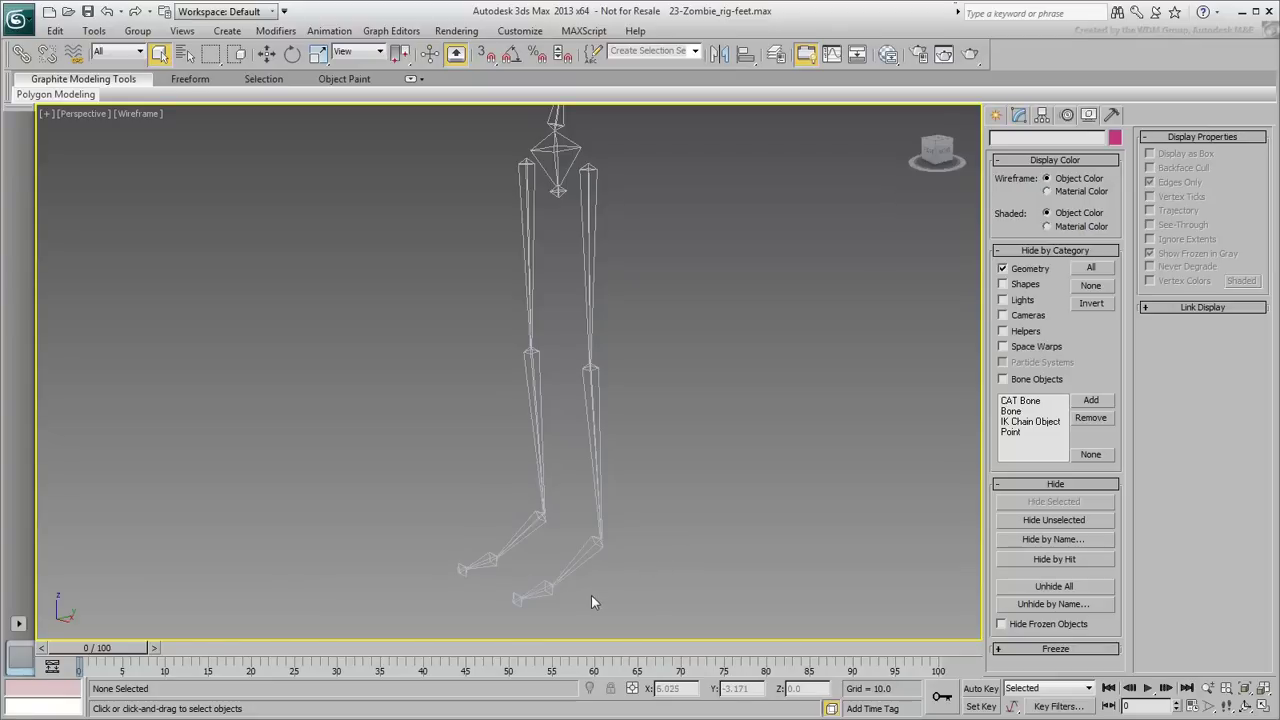
pyautogui.click(576, 568)
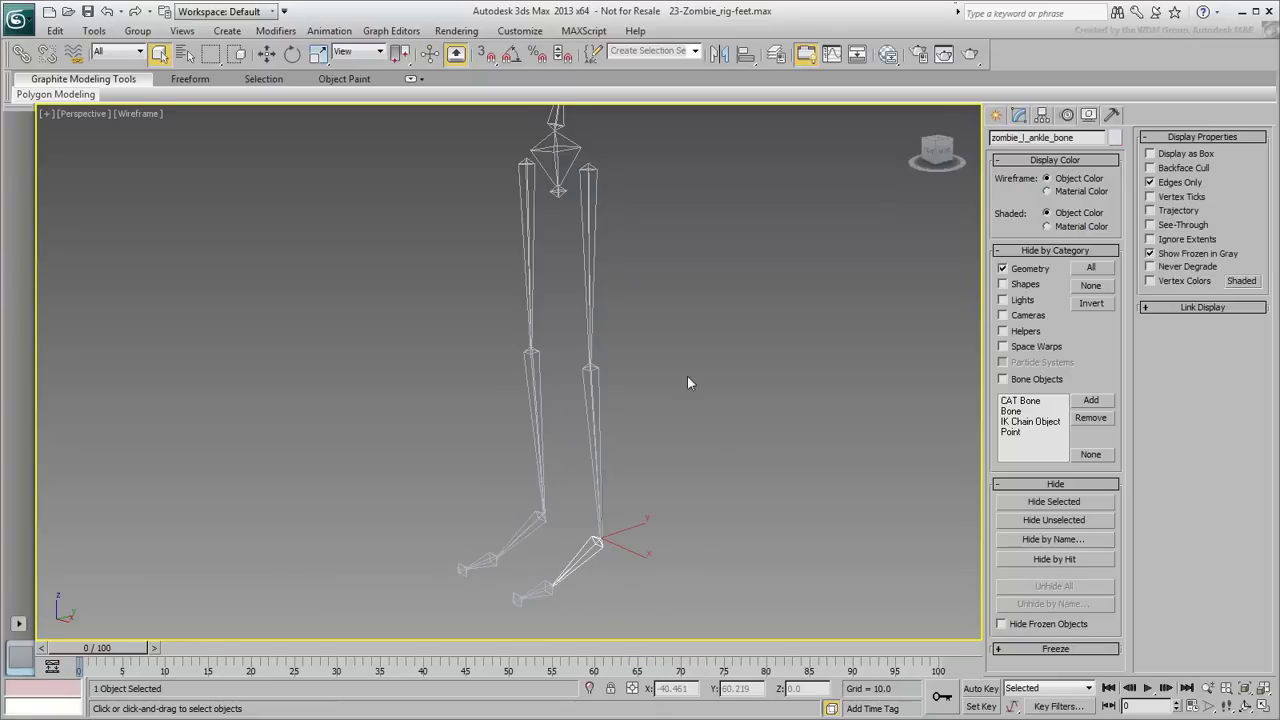
pyautogui.click(329, 31)
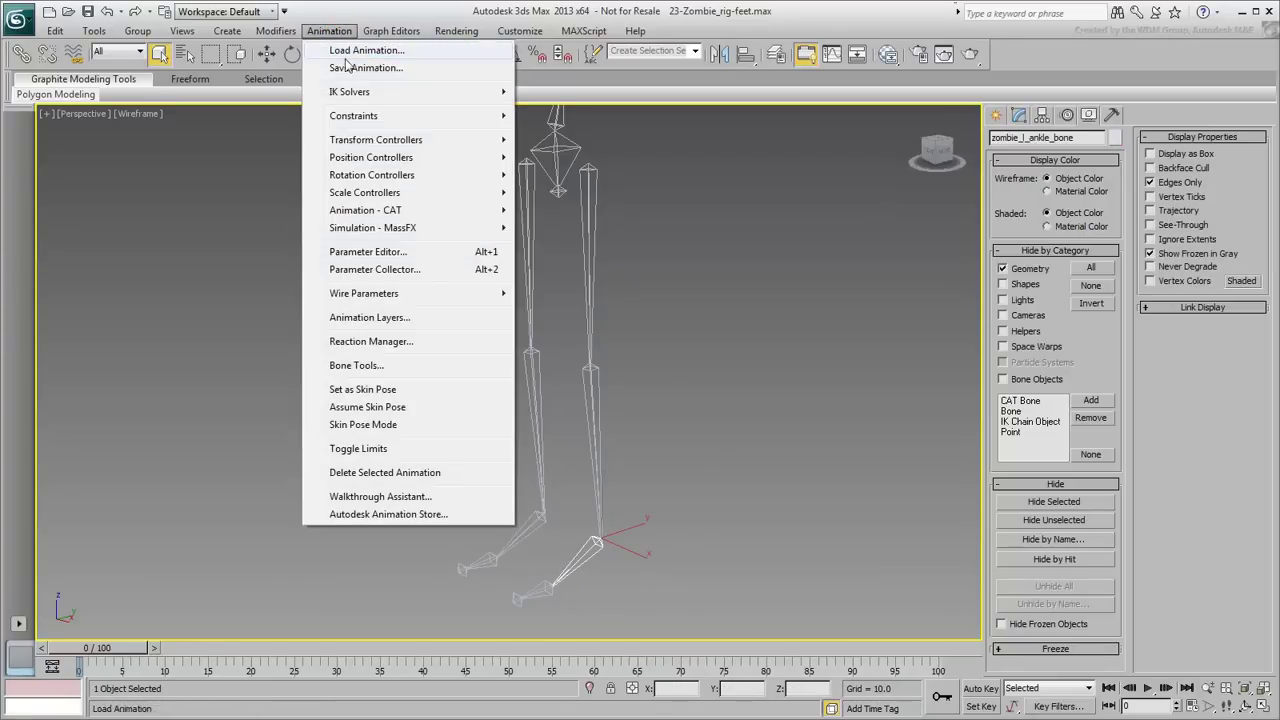
pyautogui.moveTo(355, 91)
pyautogui.click(558, 92)
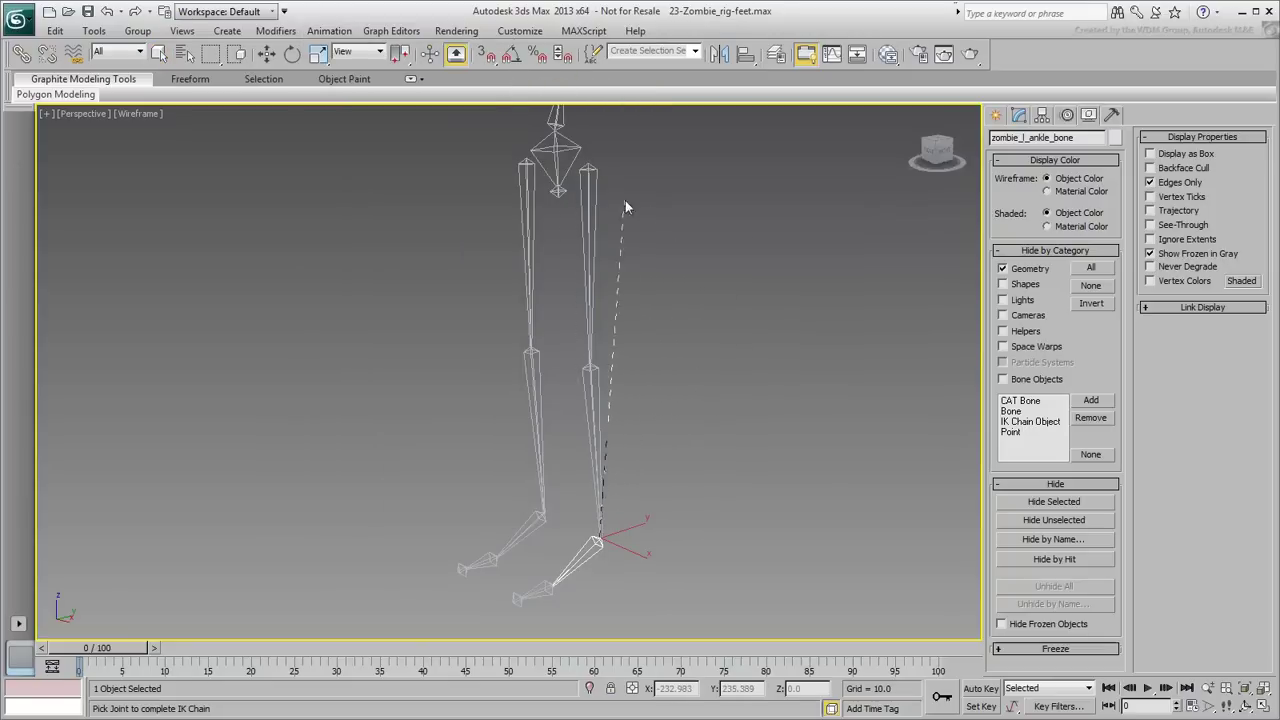
pyautogui.click(593, 192)
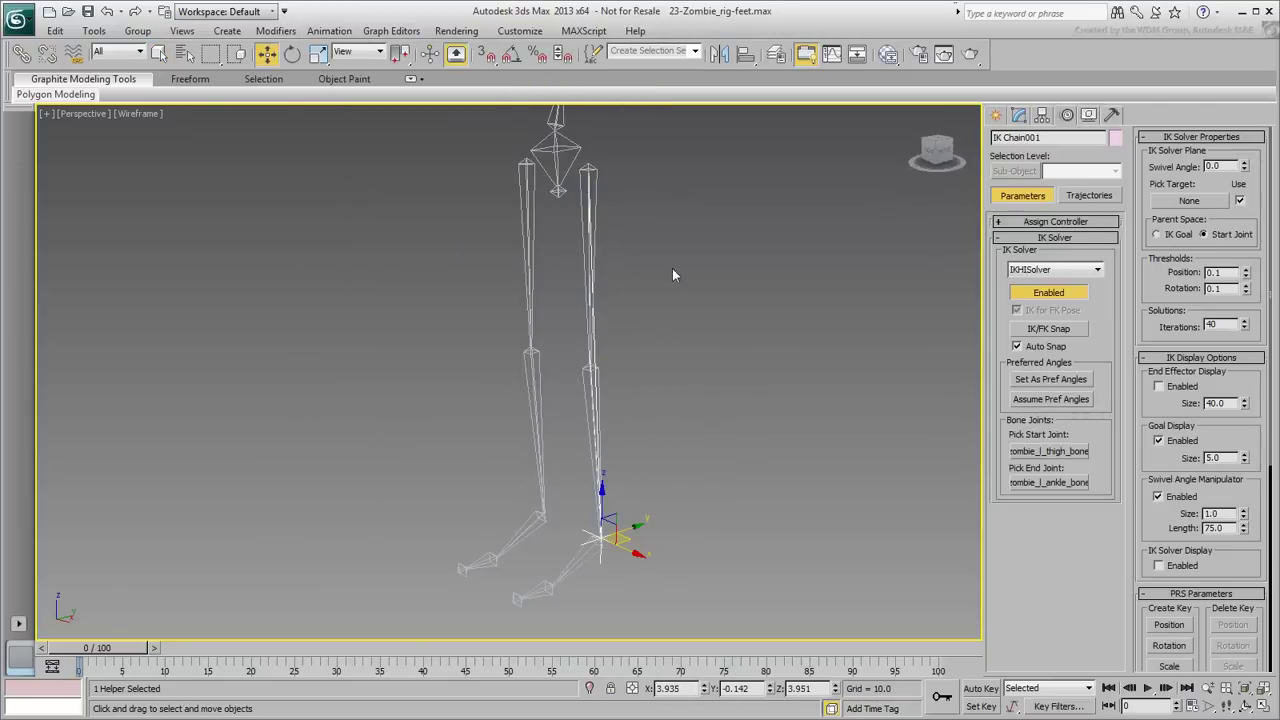
# Rename the left leg's new IK chain as zombie_l_heel_IKGoal.
pyautogui.moveTo(606, 530)
pyautogui.mouseDown()
pyautogui.moveTo(549, 430)
pyautogui.moveTo(572, 397)
pyautogui.moveTo(674, 447)
pyautogui.moveTo(509, 410)
pyautogui.moveTo(641, 370)
pyautogui.moveTo(643, 420)
pyautogui.moveTo(606, 525)
pyautogui.mouseUp()
pyautogui.click(1058, 138)
pyautogui.write('zo')
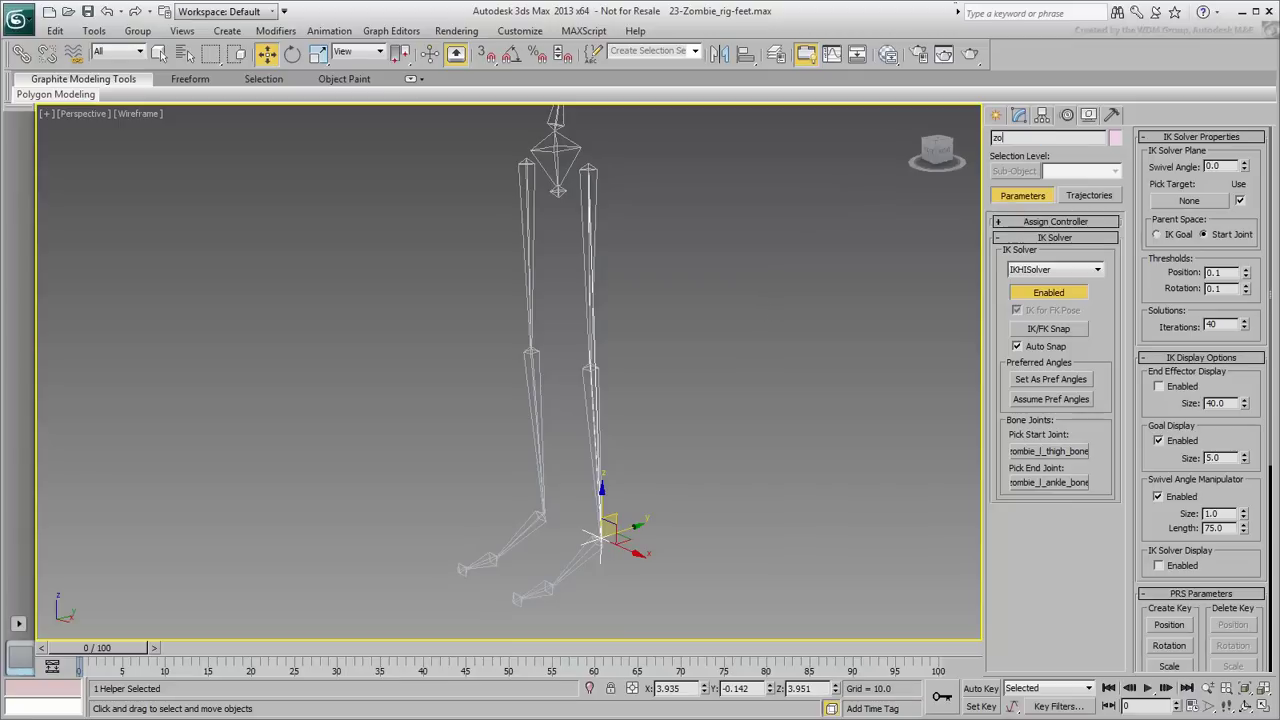
pyautogui.write('mbie_l_heel_IKGoal')
# Create an HI Solver IK chain between the left toe bone and the left ankle bone.
pyautogui.scroll(5, 629, 450)
pyautogui.moveTo(629, 460); pyautogui.dragTo(686, 543, button='middle')
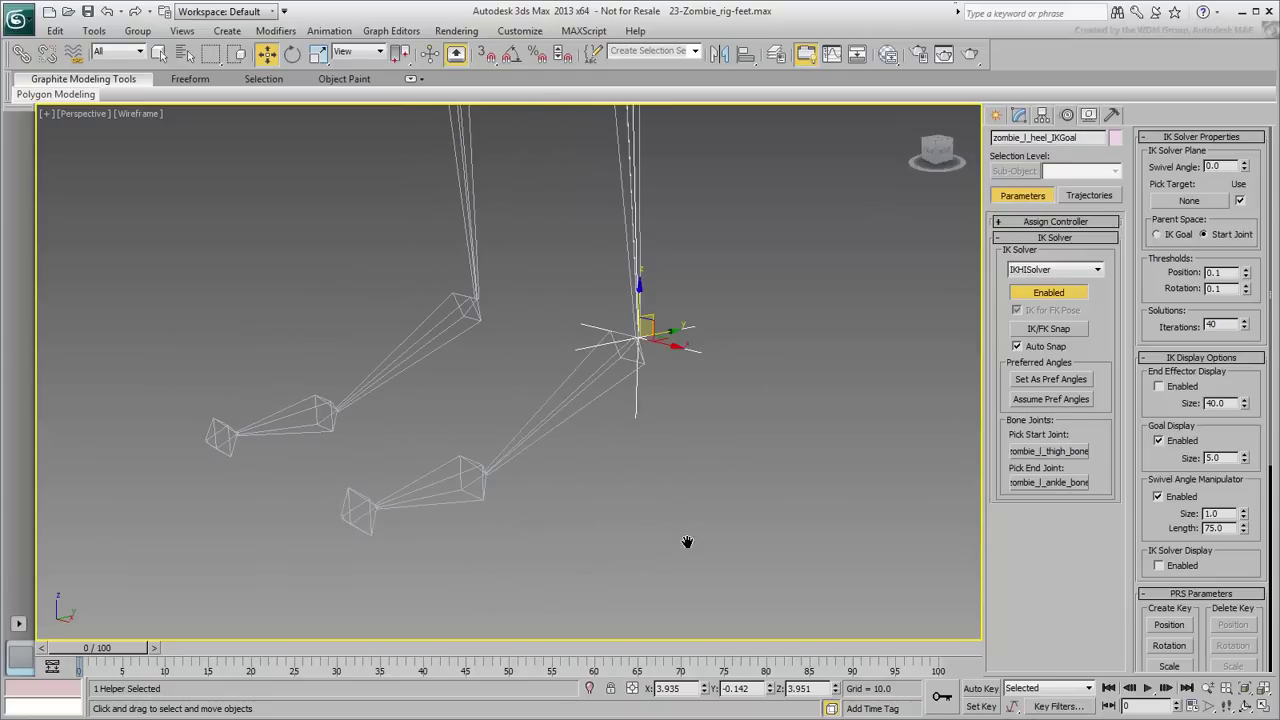
pyautogui.click(483, 497)
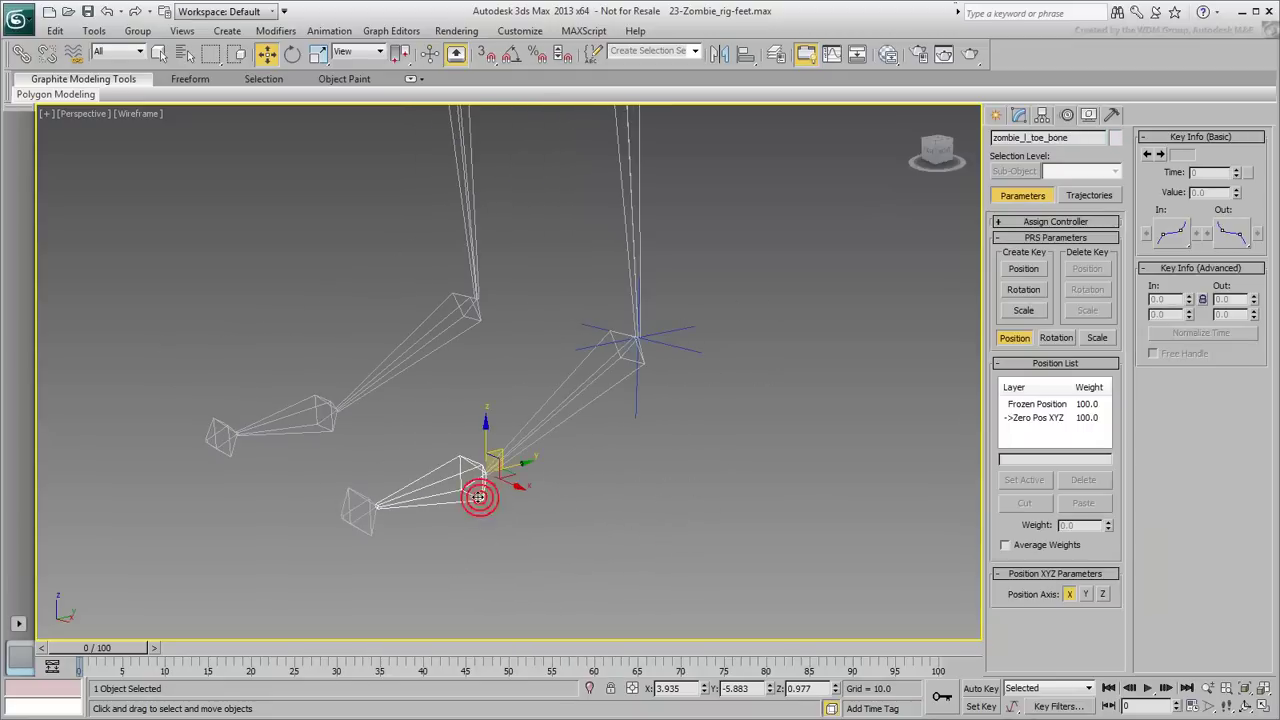
pyautogui.click(329, 30)
pyautogui.moveTo(371, 91)
pyautogui.click(557, 91)
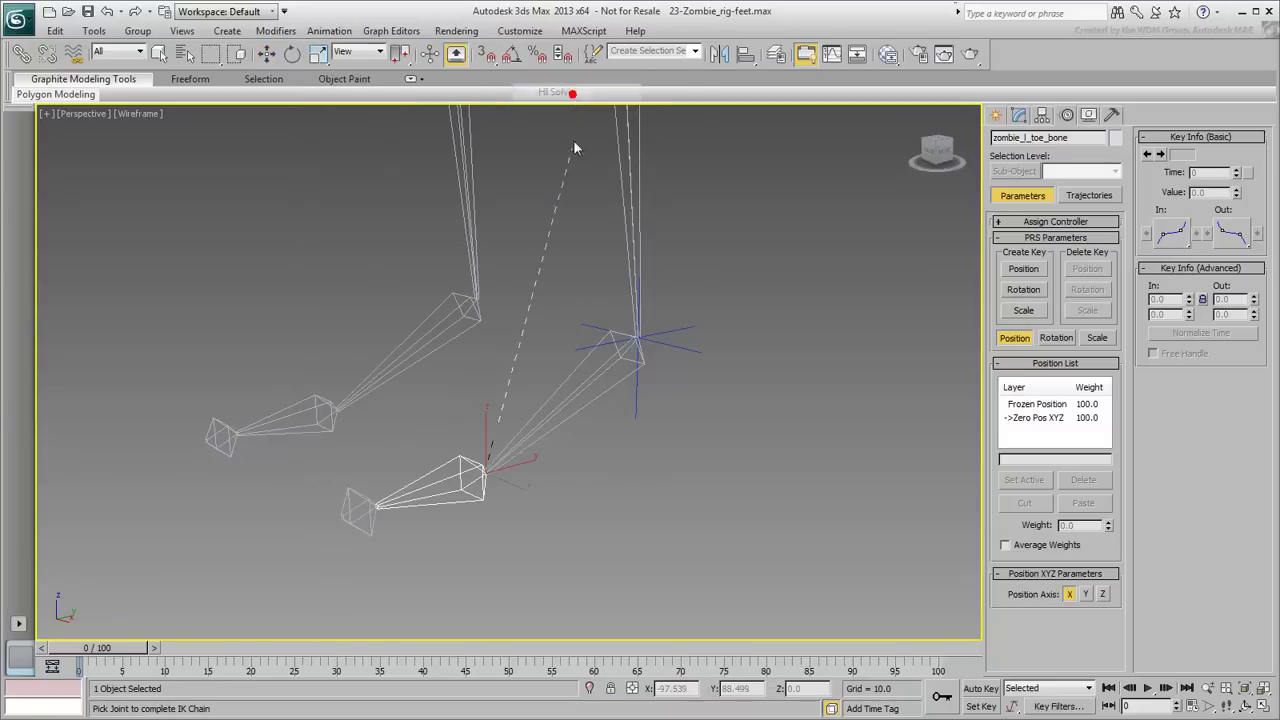
pyautogui.click(571, 412)
# Rename the IK chain at the ball of the left foot as zombie_l_ball_IKGoal.
pyautogui.click(1008, 195)
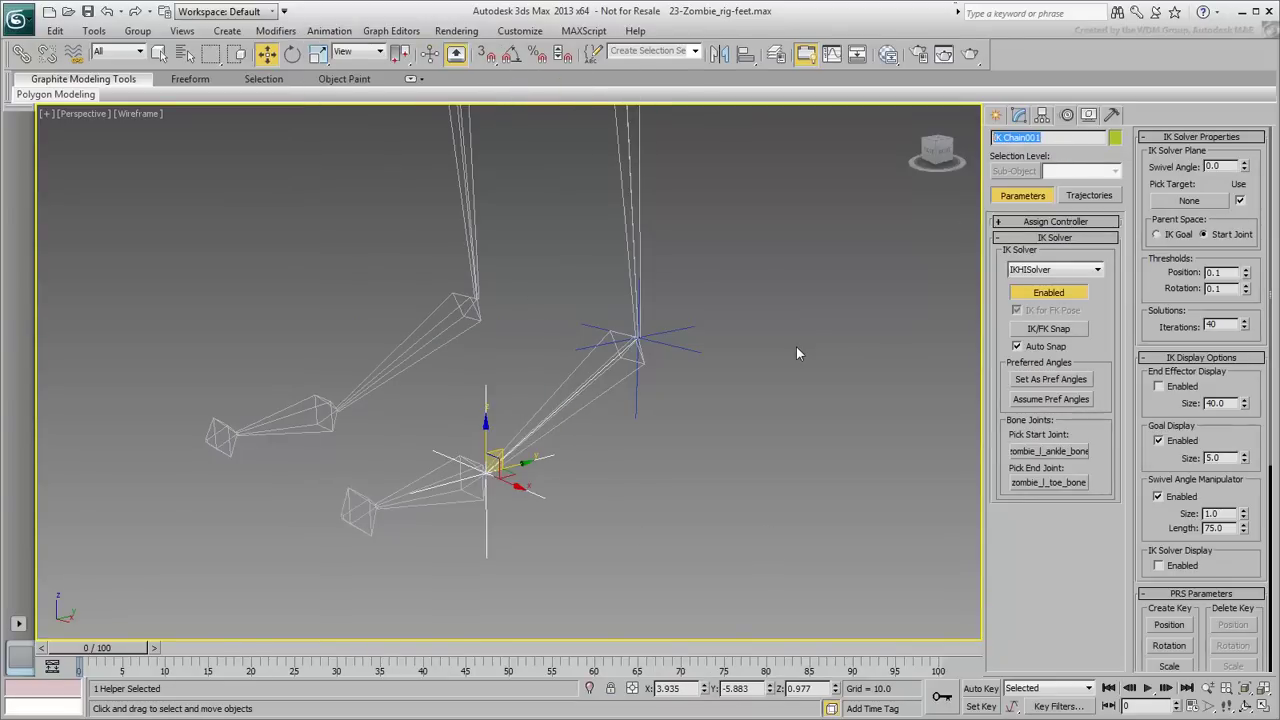
pyautogui.write('zombie_l_')
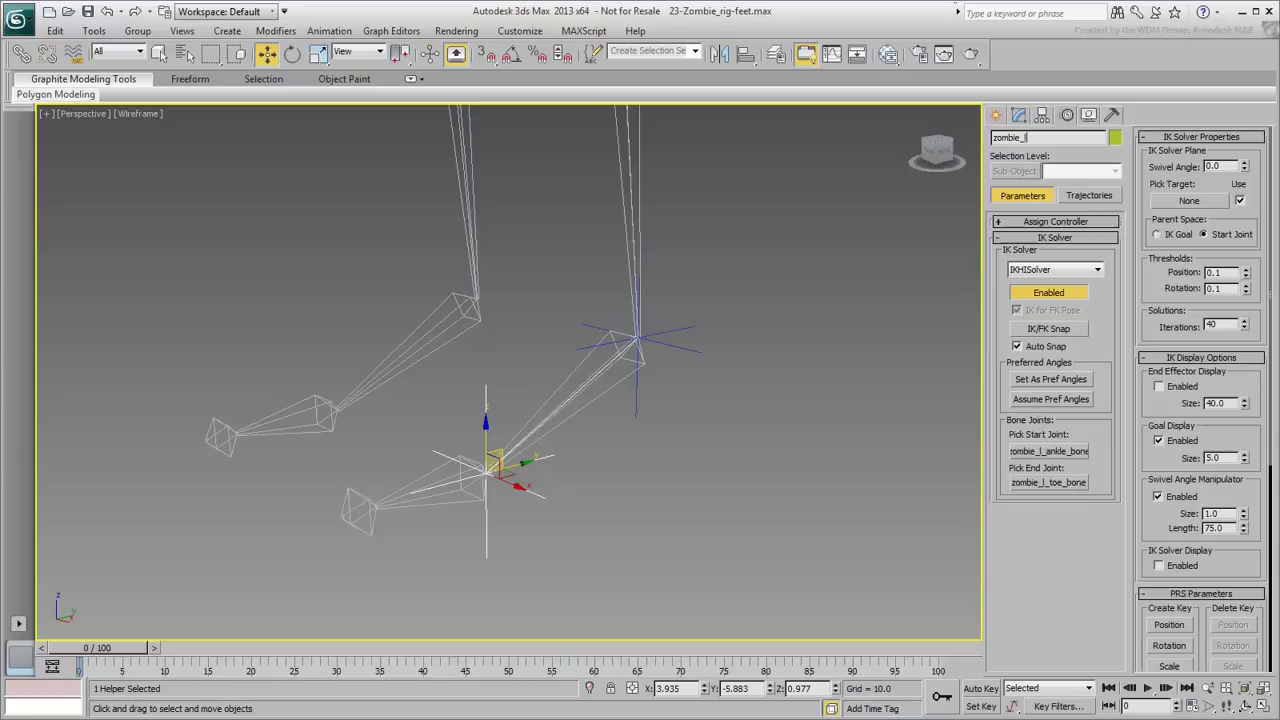
pyautogui.write('ball_IKGoal')
# Create an HI Solver IK chain between the left toe nub bone and the left toe bone.
pyautogui.moveTo(710, 416); pyautogui.dragTo(755, 441, button='middle')
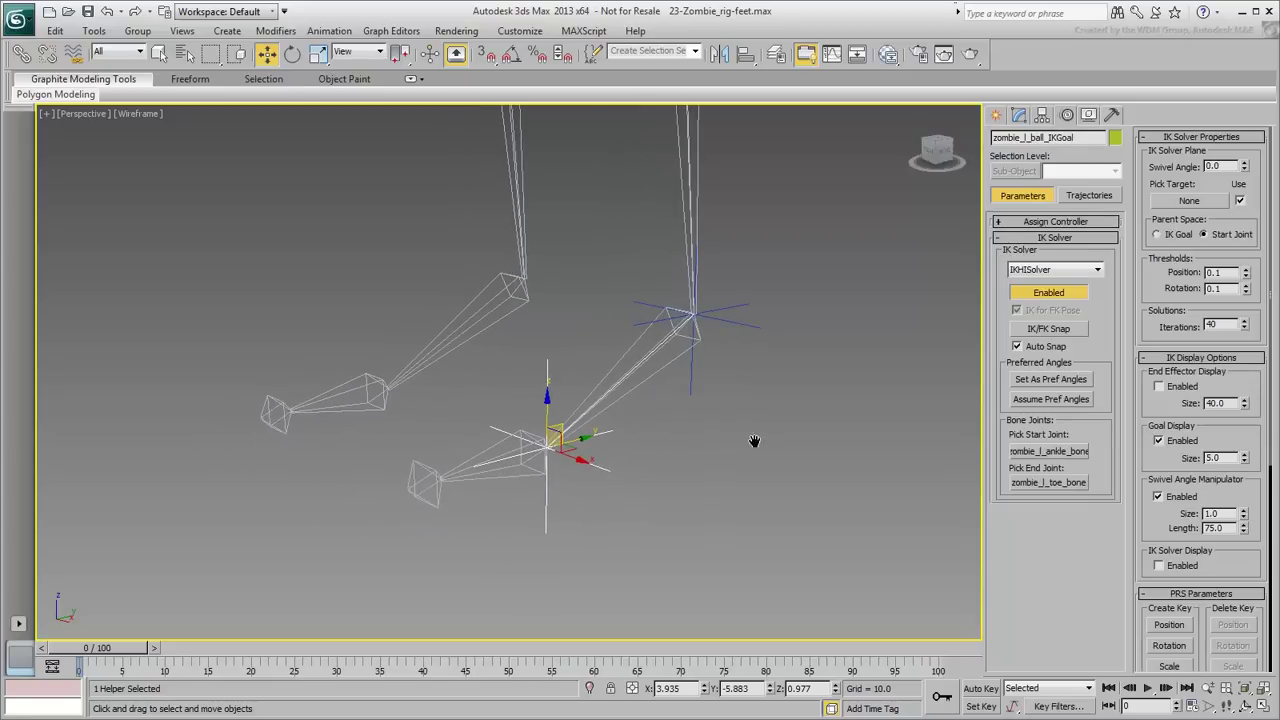
pyautogui.click(437, 497)
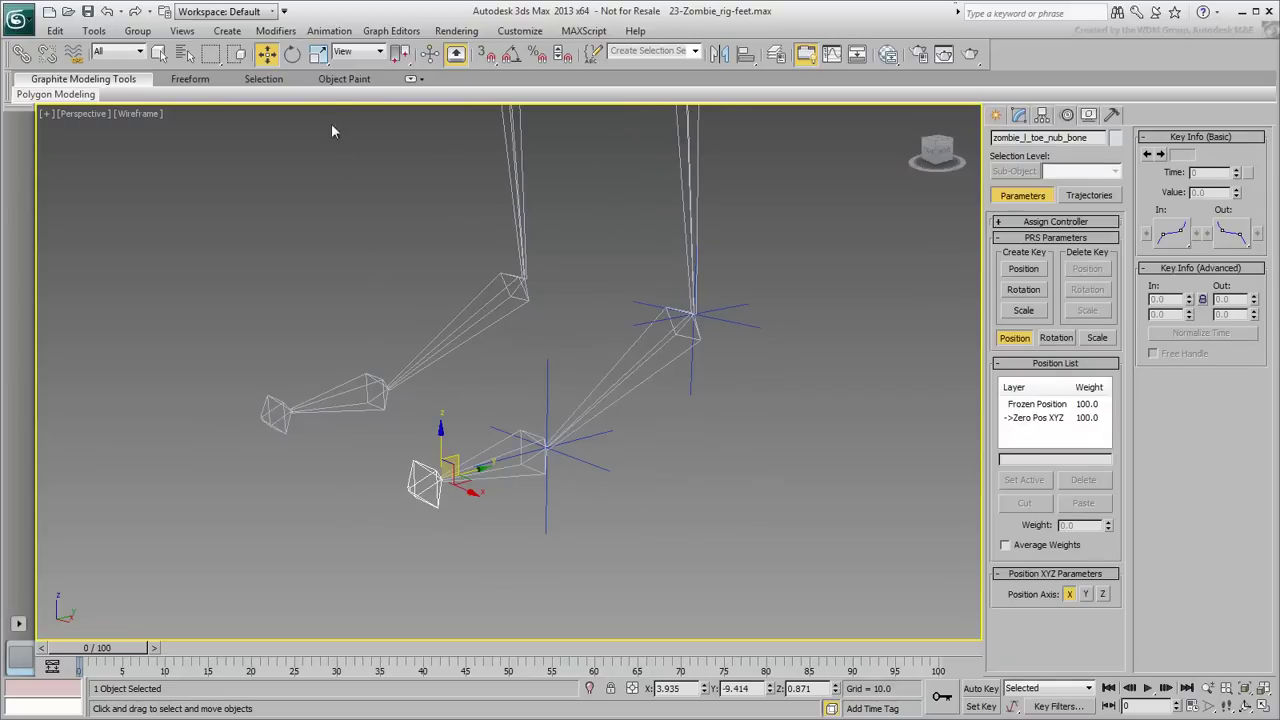
pyautogui.click(333, 31)
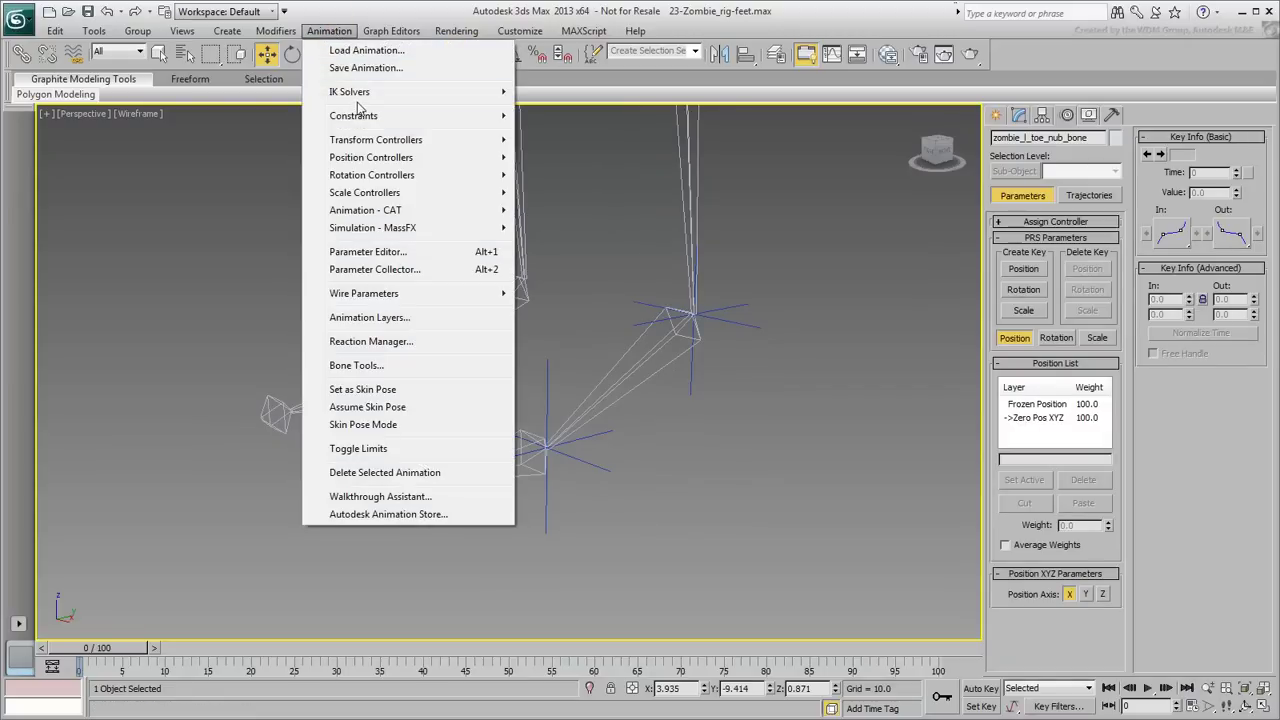
pyautogui.moveTo(358, 92)
pyautogui.click(580, 92)
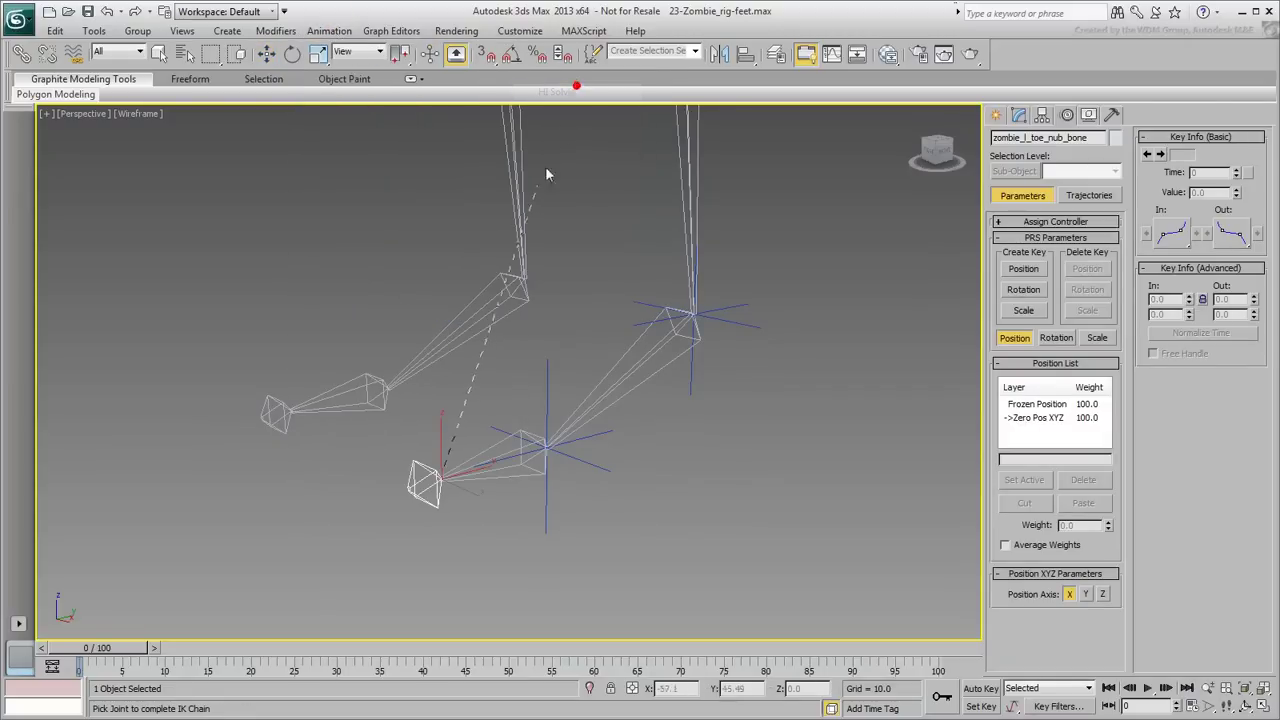
pyautogui.click(500, 476)
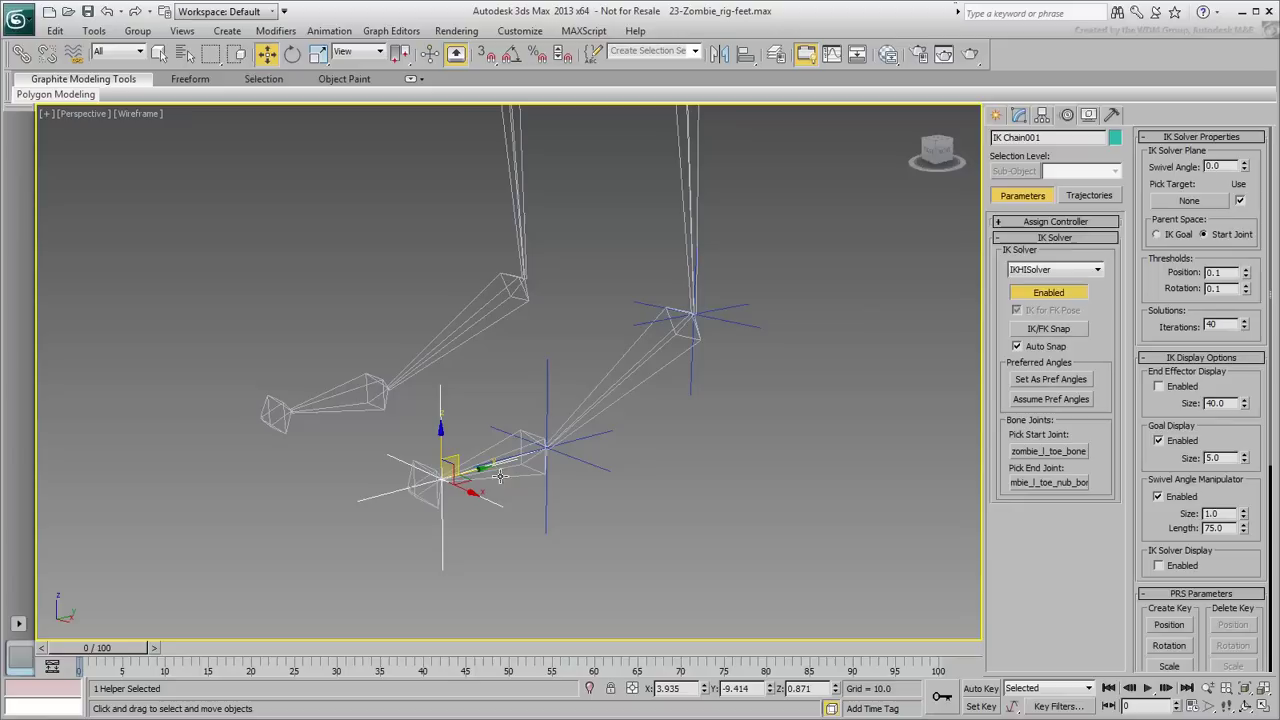
# Rename the IK chain at the left toe tip as zombie_l_toe_IKGoal.
pyautogui.click(1059, 137)
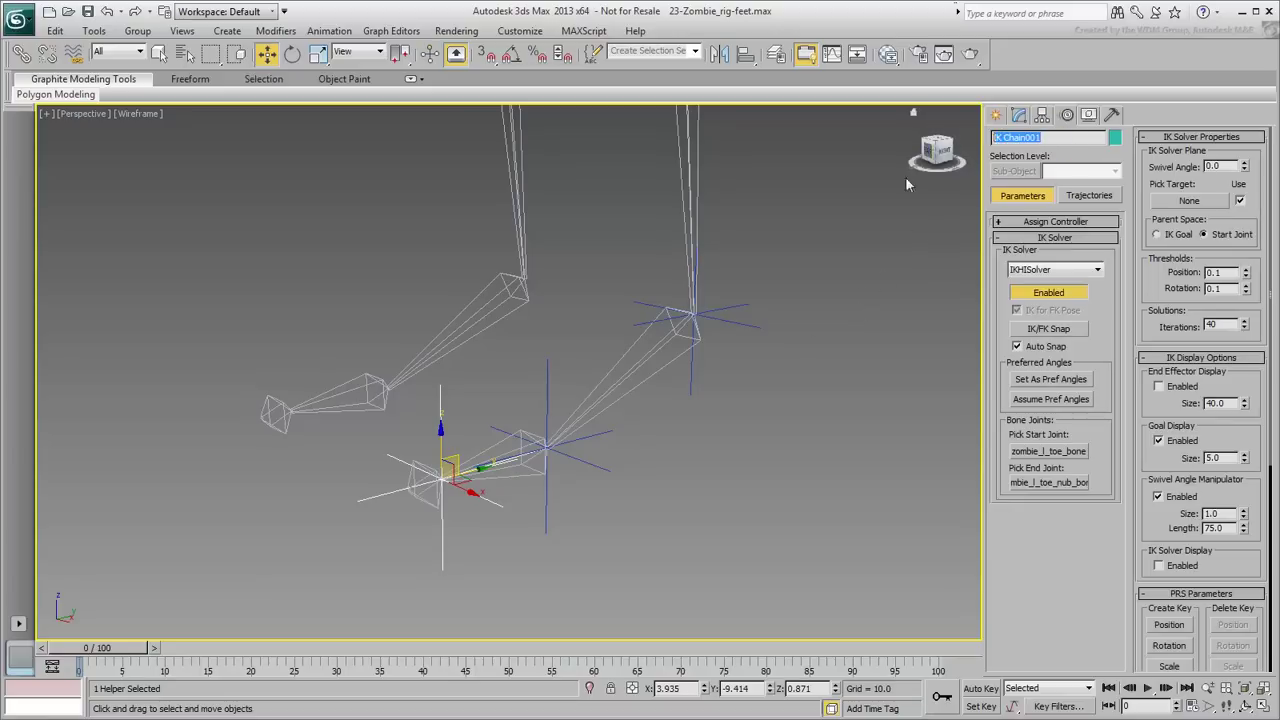
pyautogui.write('zombie_')
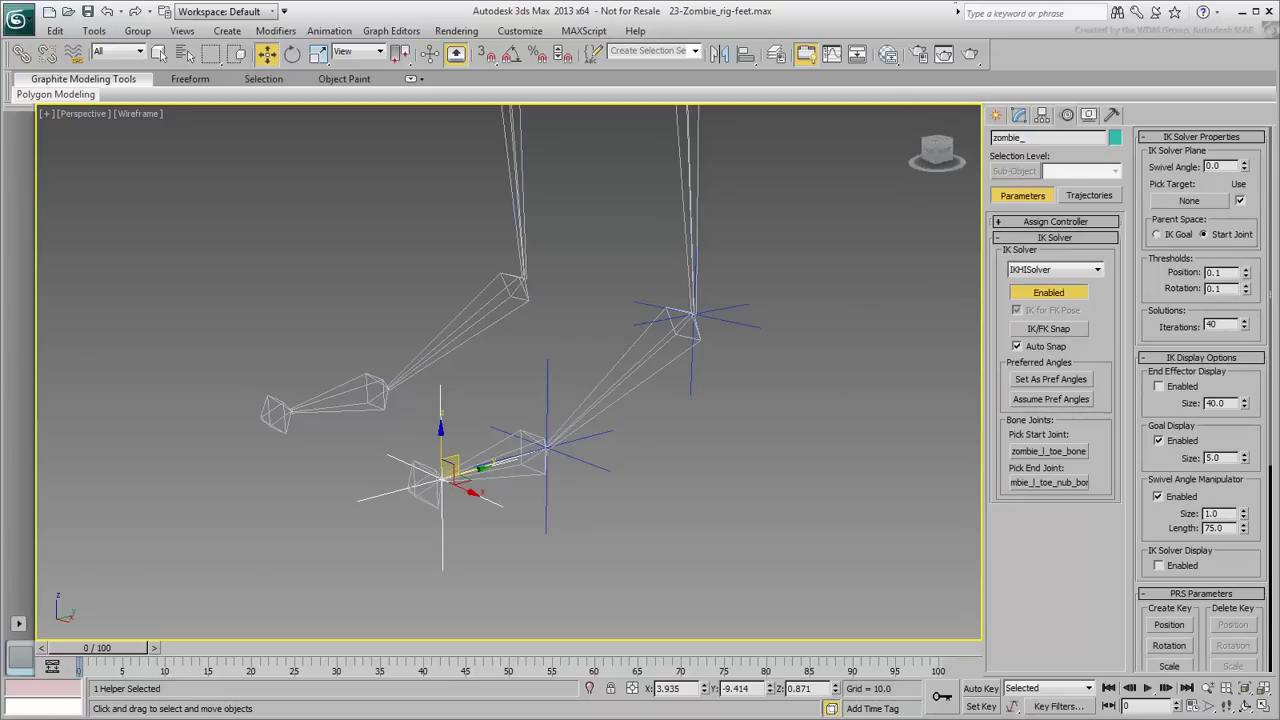
pyautogui.write('l_toe_IKGoal')
# Create a Point helper behind the left foot and set its size to 4.
pyautogui.keyDown('alt'); pyautogui.moveTo(720, 423); pyautogui.dragTo(672, 395, button='middle'); pyautogui.keyUp('alt')
pyautogui.moveTo(686, 451); pyautogui.dragTo(666, 449, button='middle')
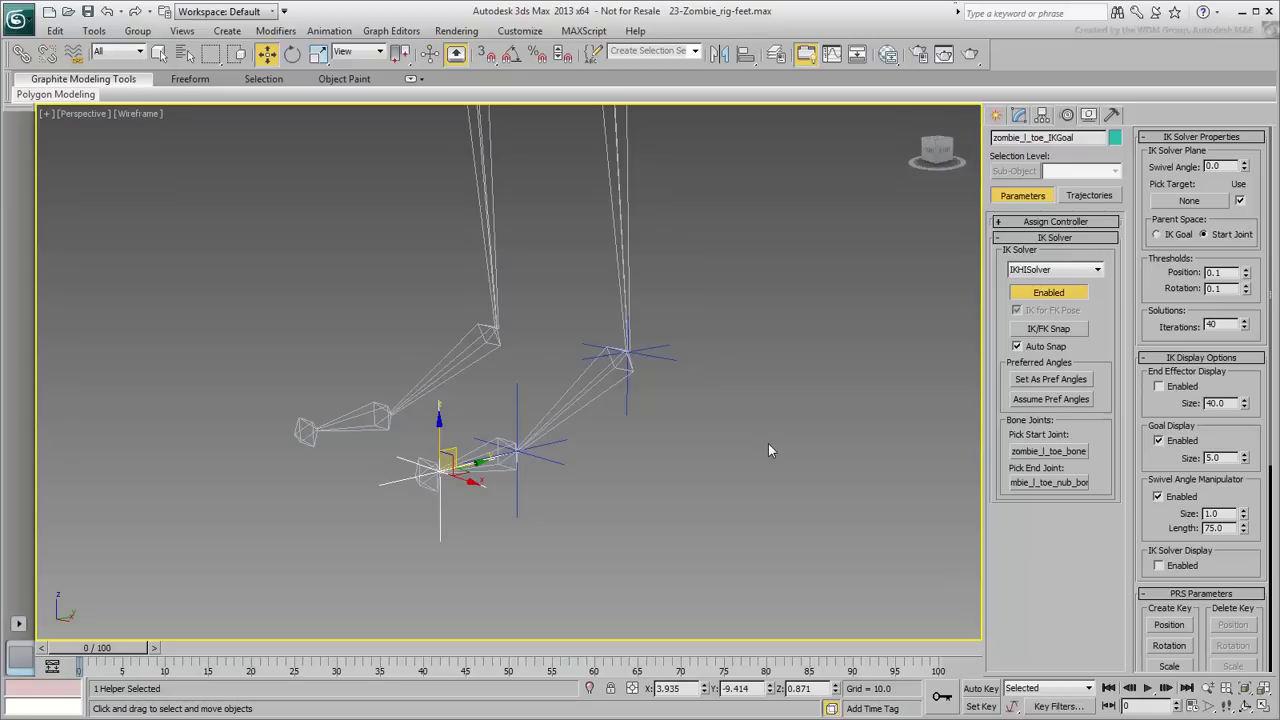
pyautogui.click(996, 115)
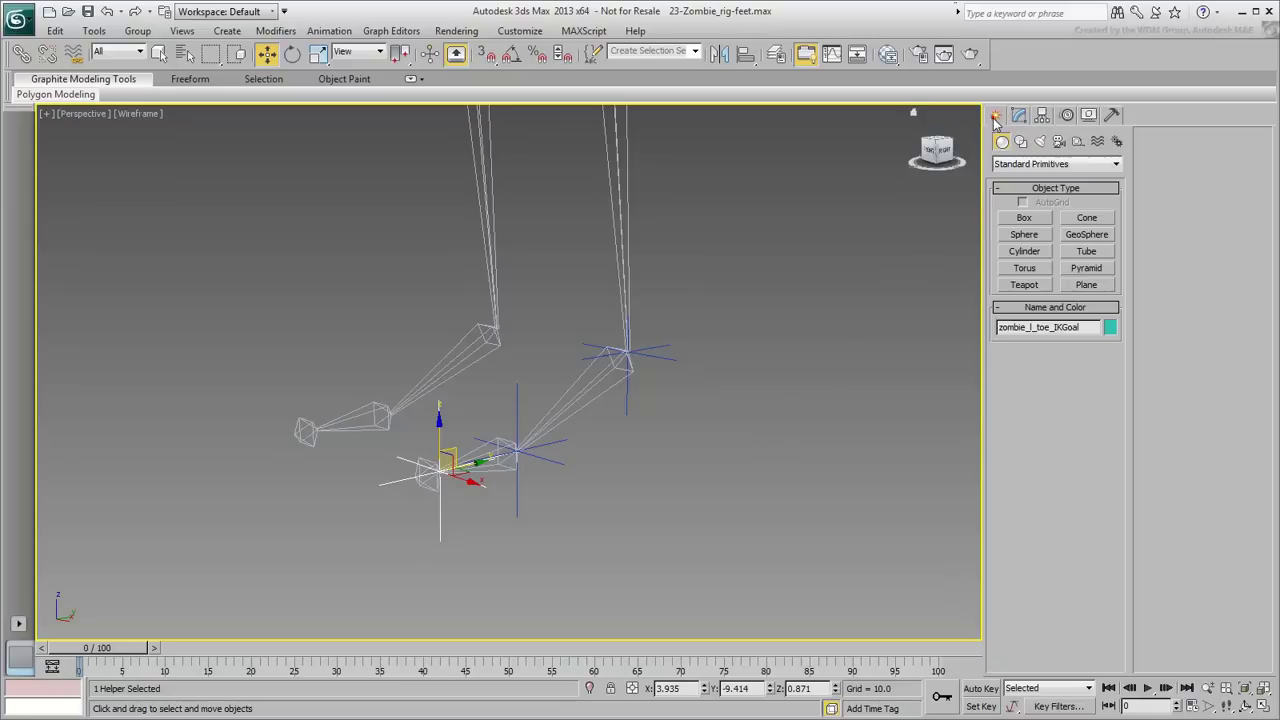
pyautogui.click(1078, 142)
pyautogui.click(1024, 268)
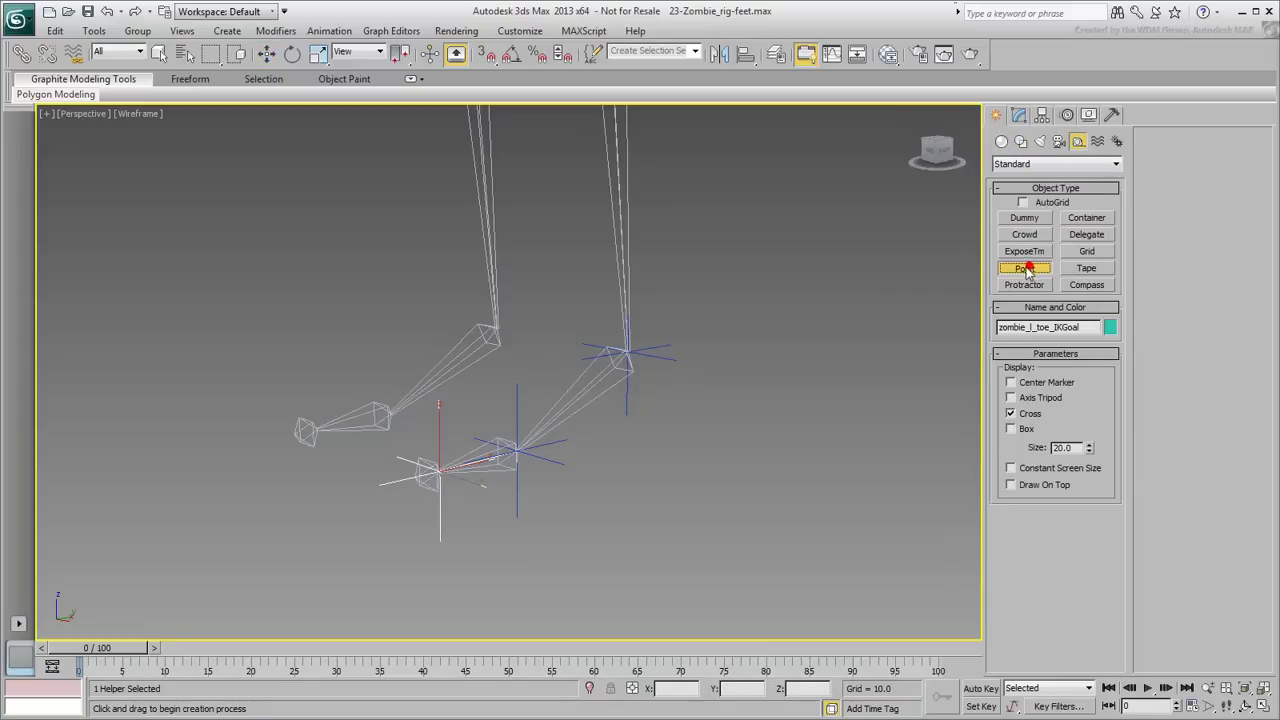
pyautogui.click(760, 410)
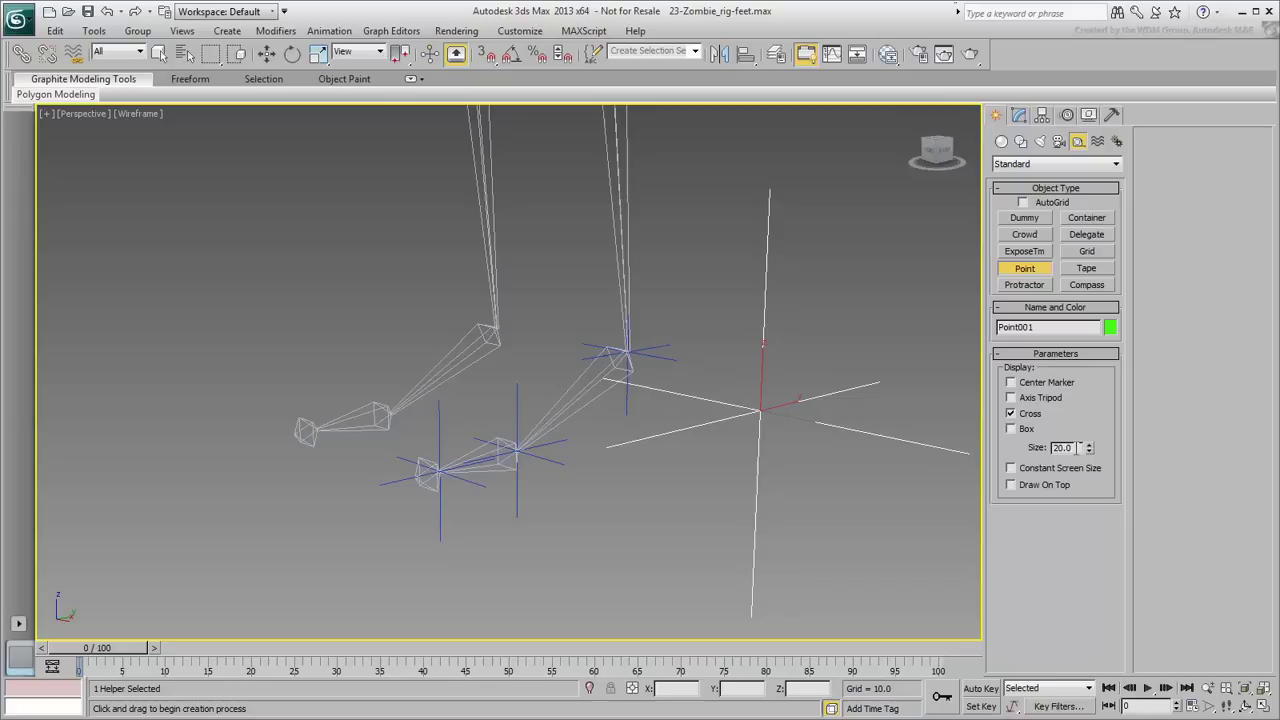
pyautogui.doubleClick(1062, 447)
pyautogui.write('4')
pyautogui.press('Return')
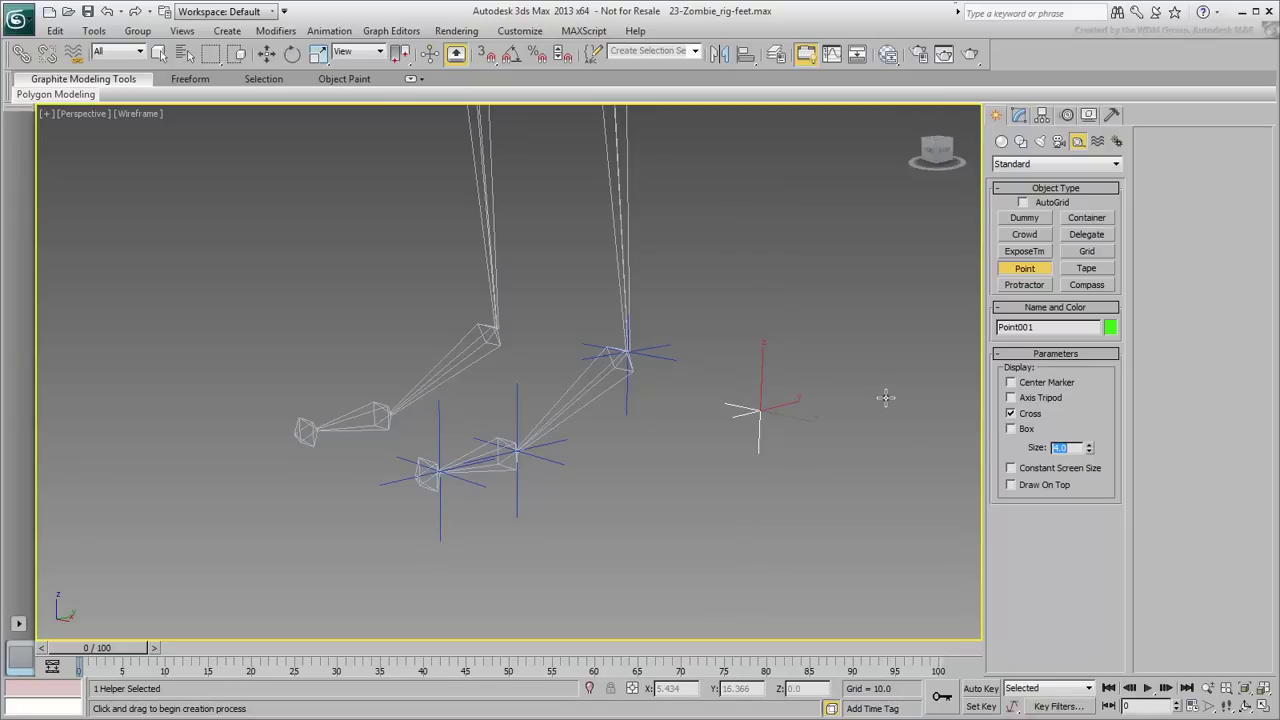
# Display the Point helper as a box without the cross and rename it zombie_l_HeelPeel_hlp.
pyautogui.click(1013, 429)
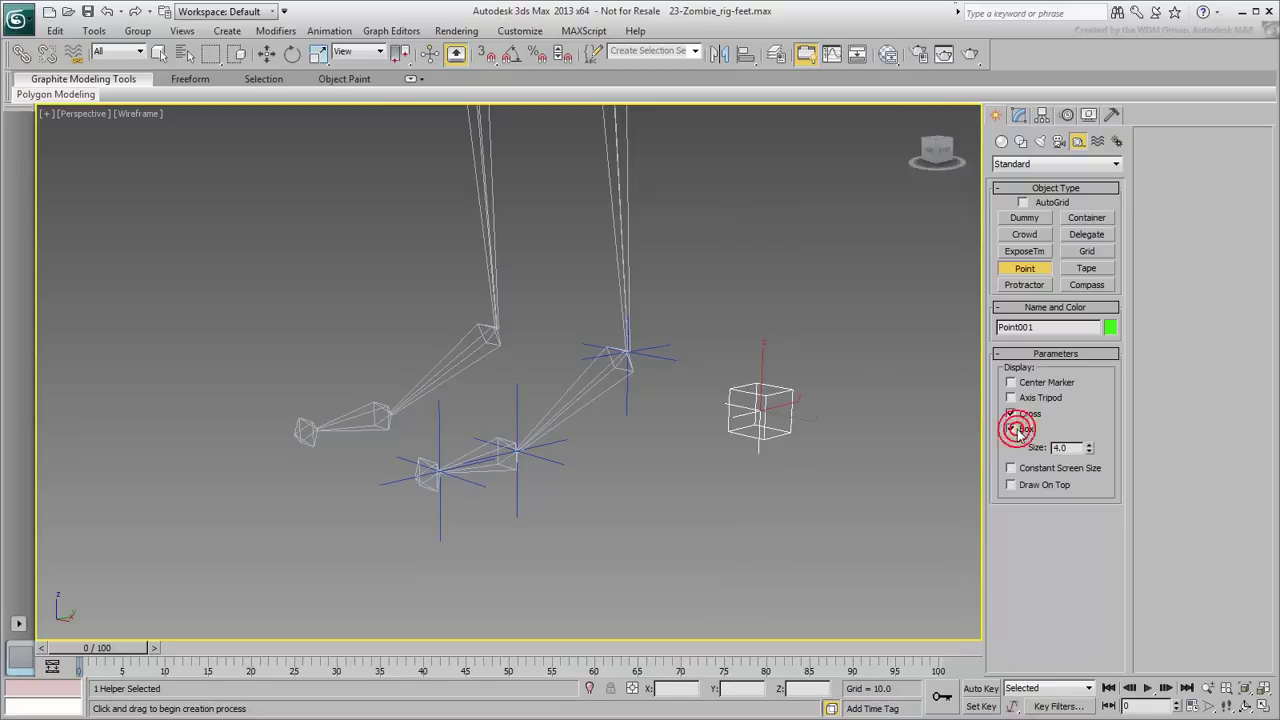
pyautogui.click(1011, 413)
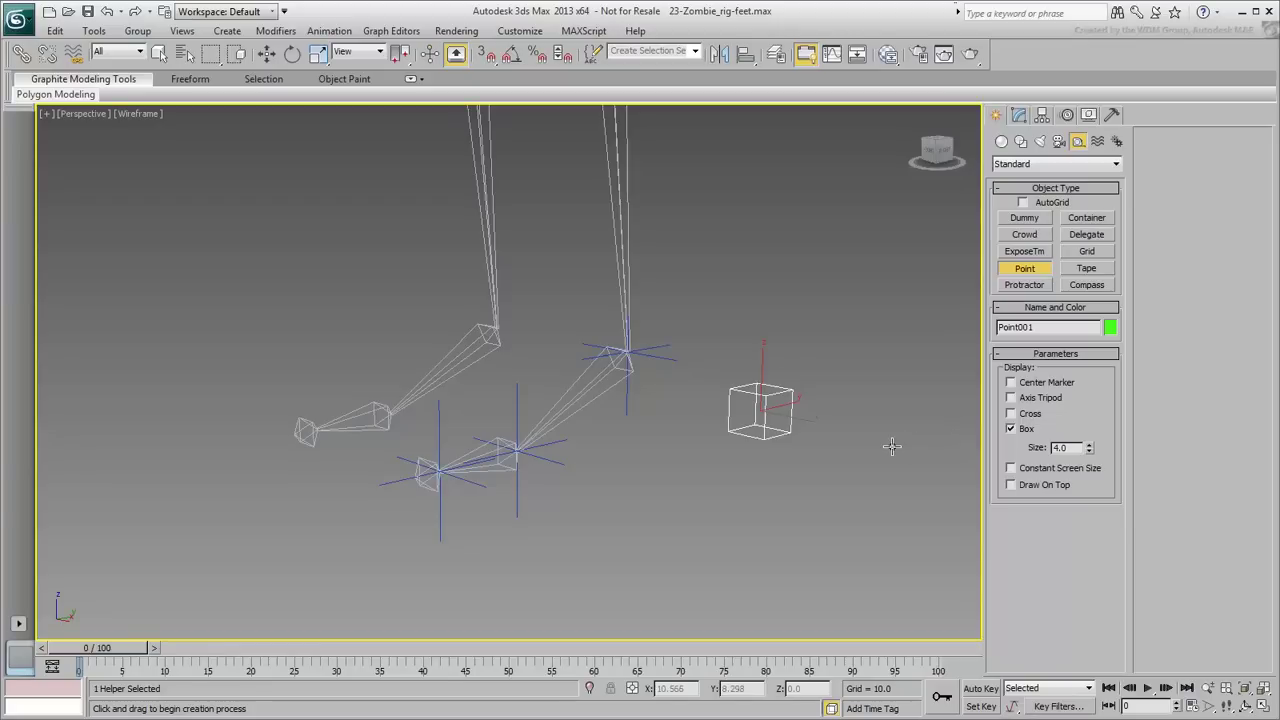
pyautogui.write('zombie_l_HeelPeel_hlp')
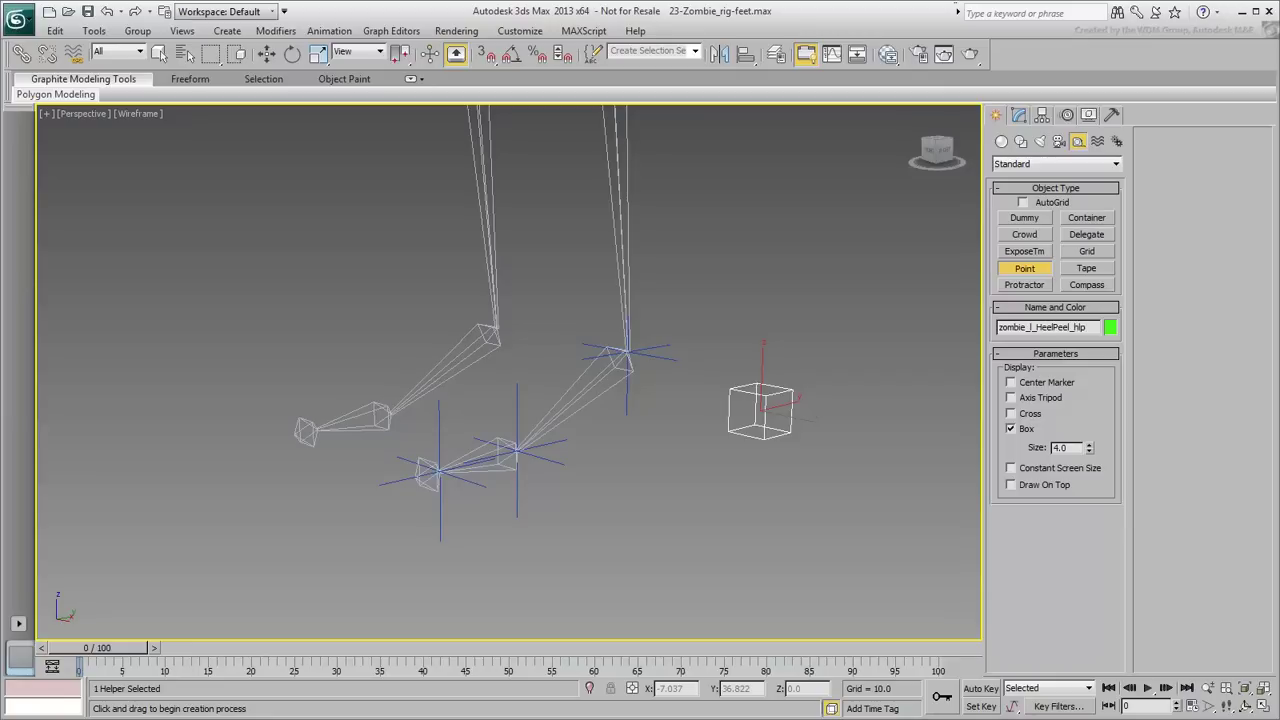
pyautogui.moveTo(768, 312); pyautogui.dragTo(745, 301, button='middle')
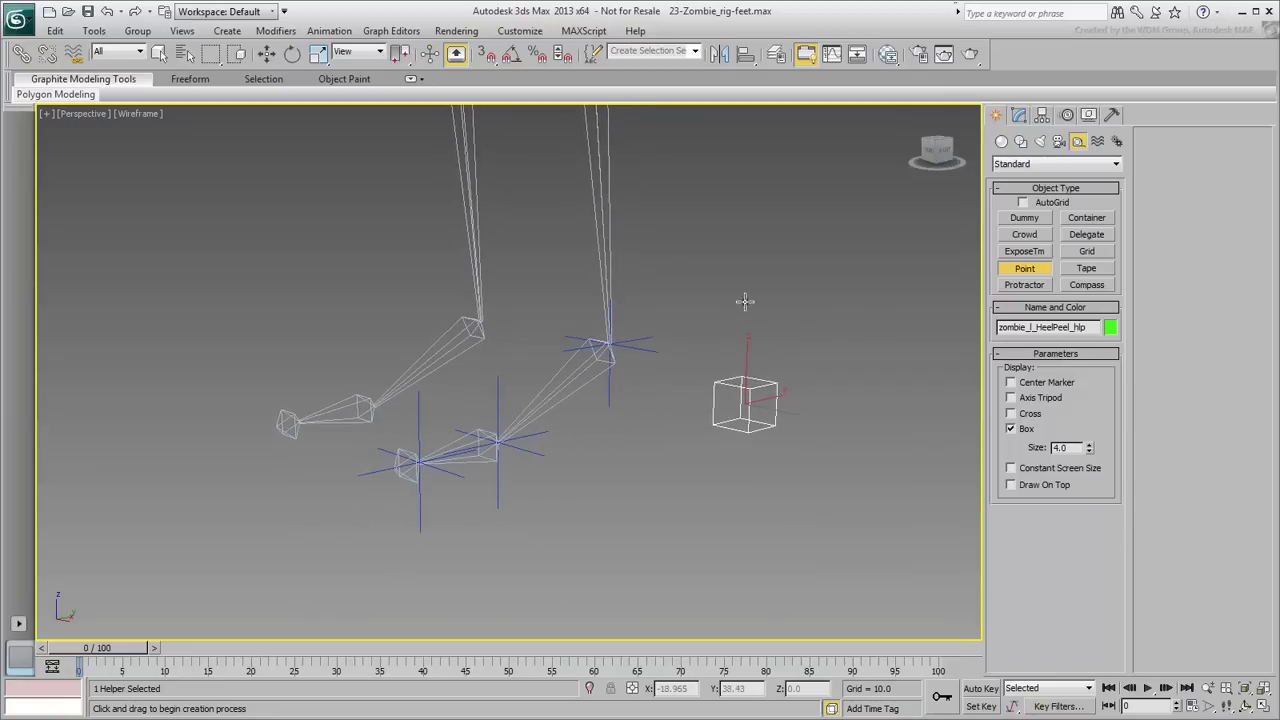
# Align the HeelPeel helper to the left toe bone, pivot point to pivot point, matching position and orientation on X, Y and Z.
pyautogui.scroll(4, 607, 457)
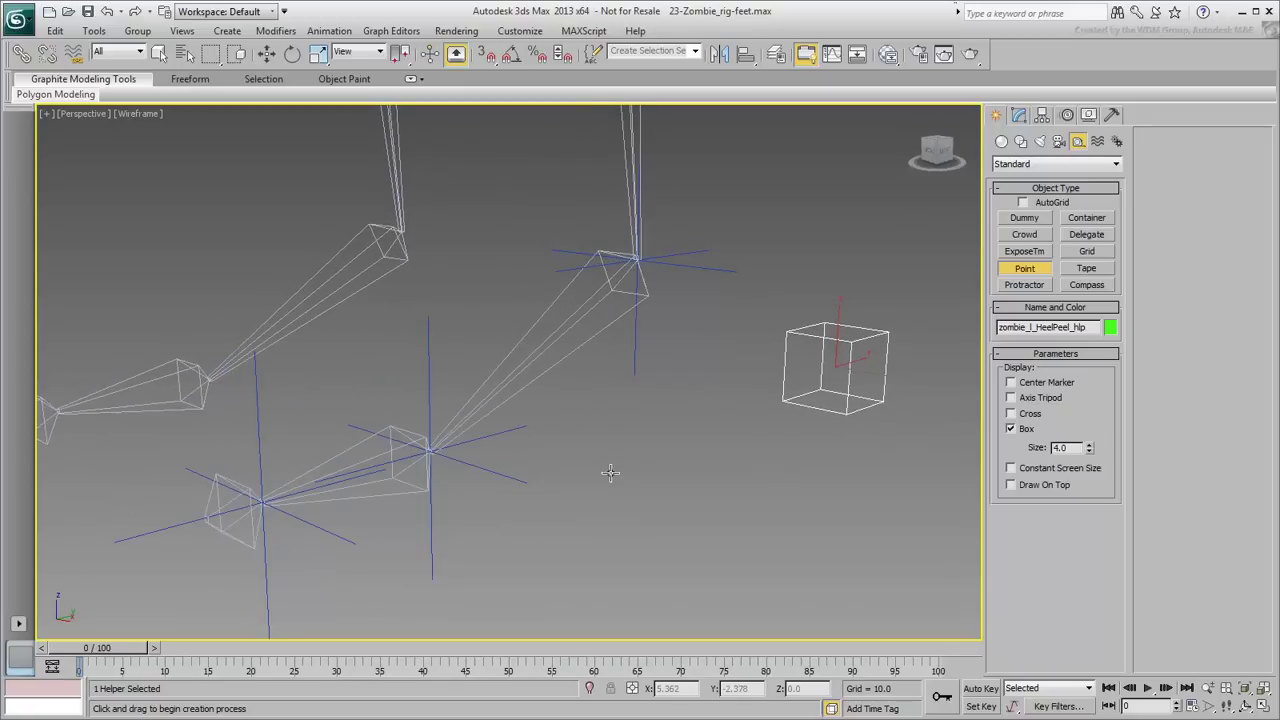
pyautogui.click(745, 55)
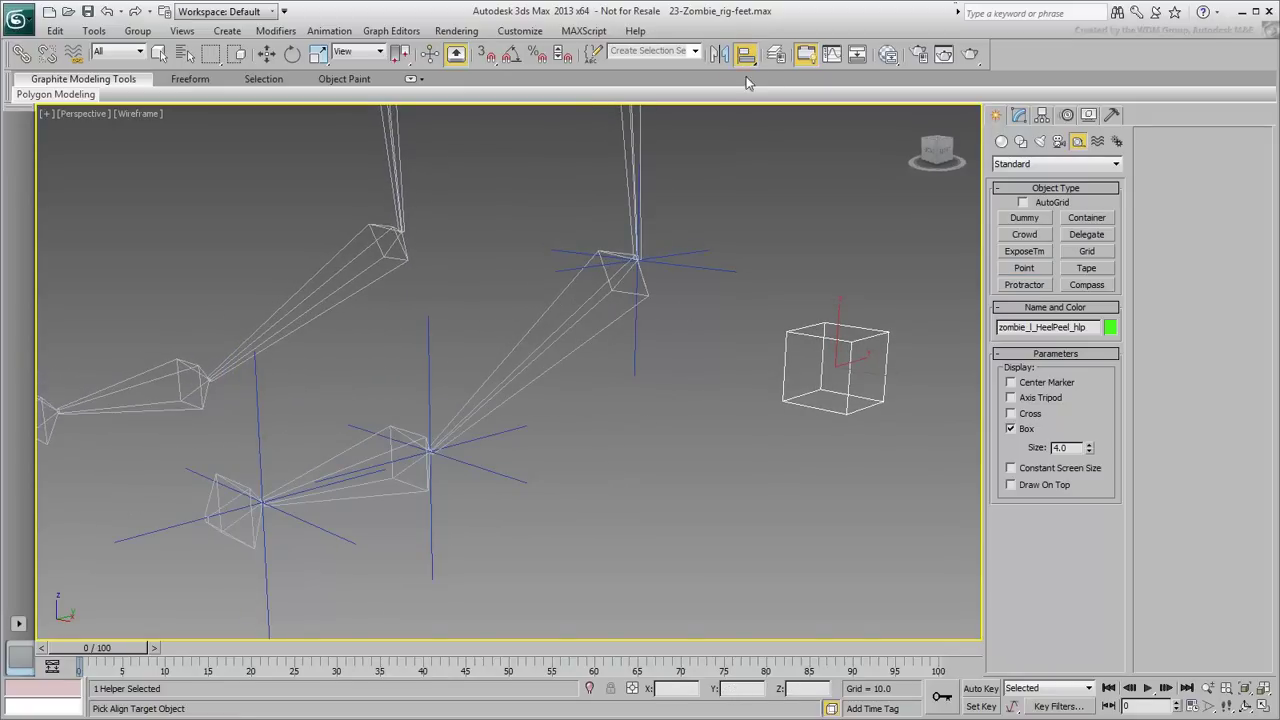
pyautogui.click(380, 497)
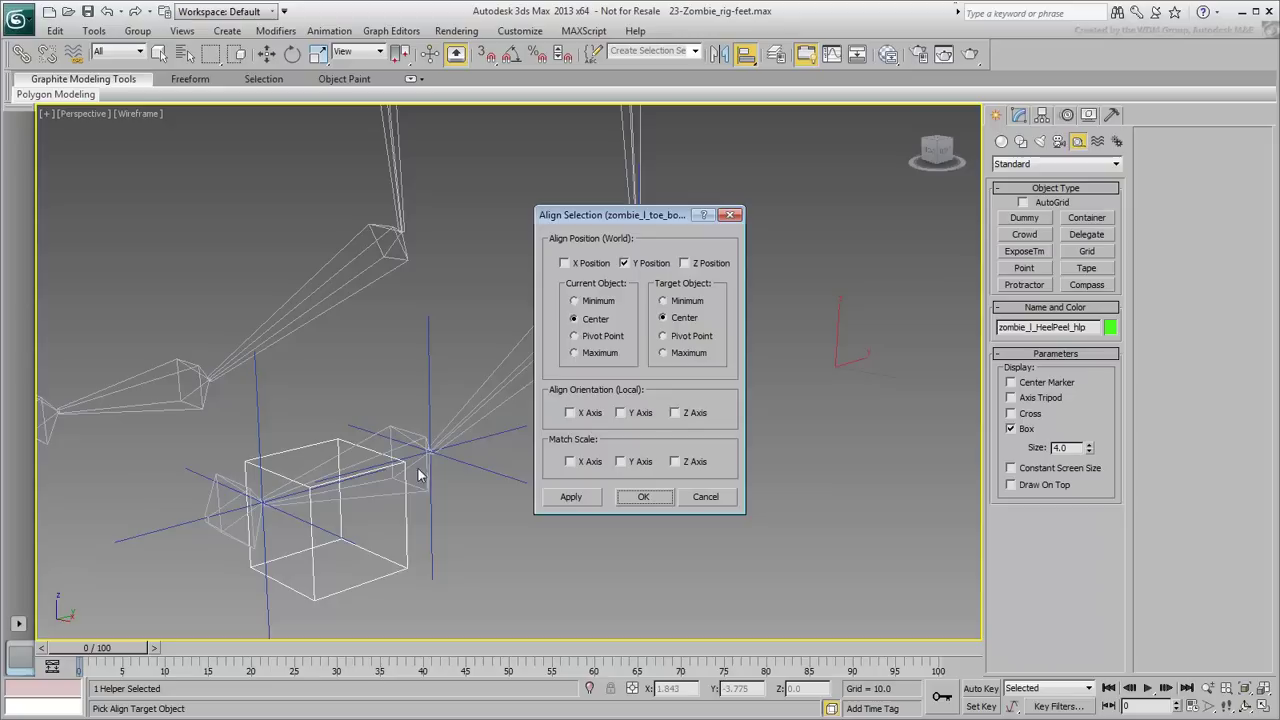
pyautogui.click(575, 336)
pyautogui.click(664, 336)
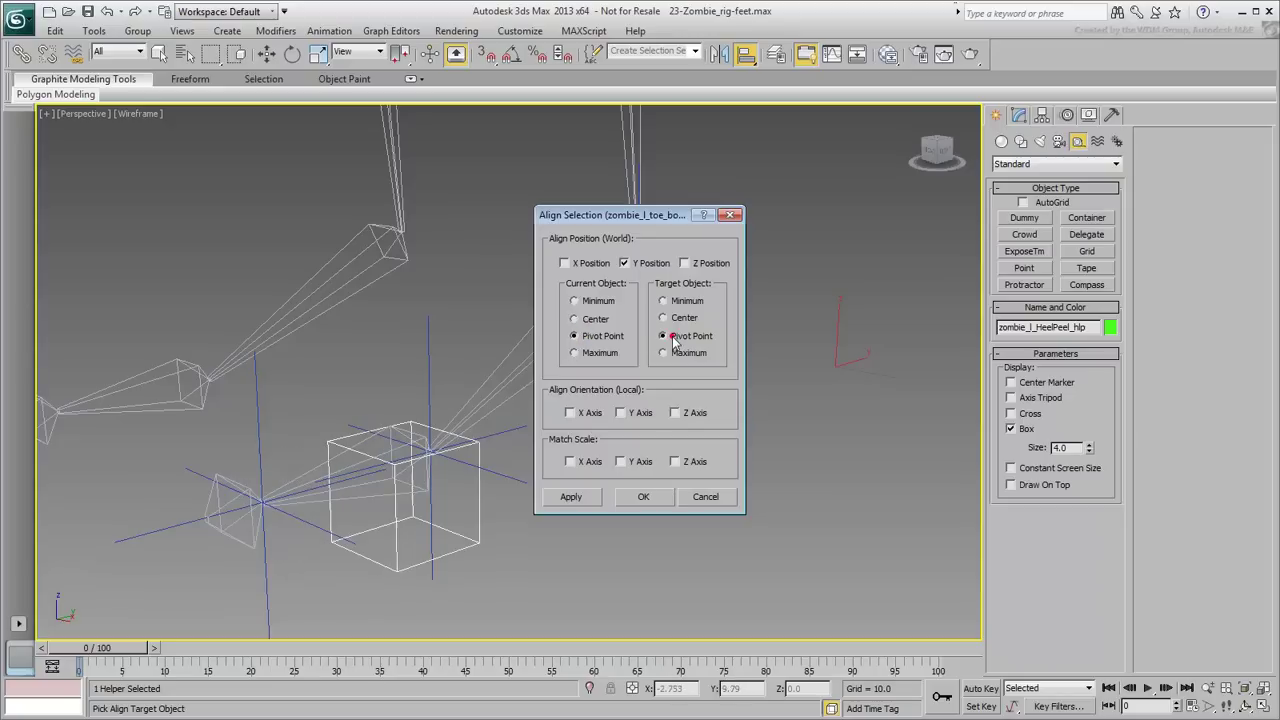
pyautogui.click(564, 263)
pyautogui.click(685, 264)
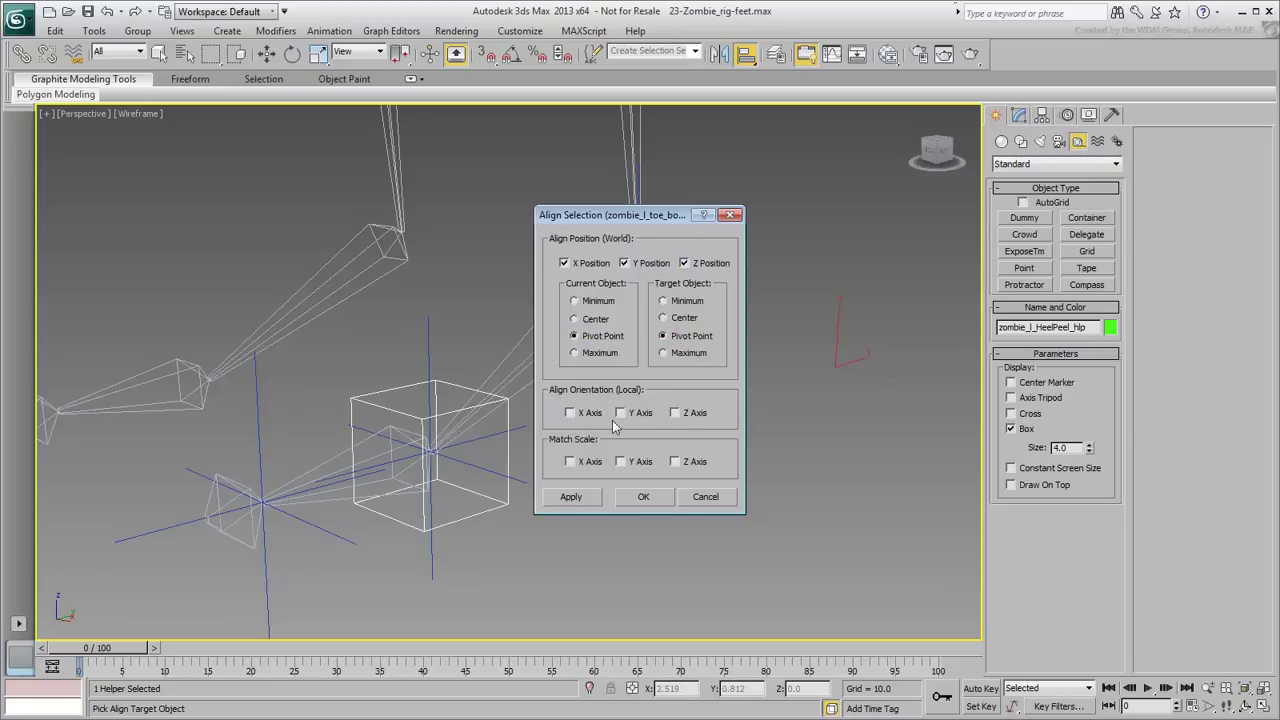
pyautogui.click(569, 412)
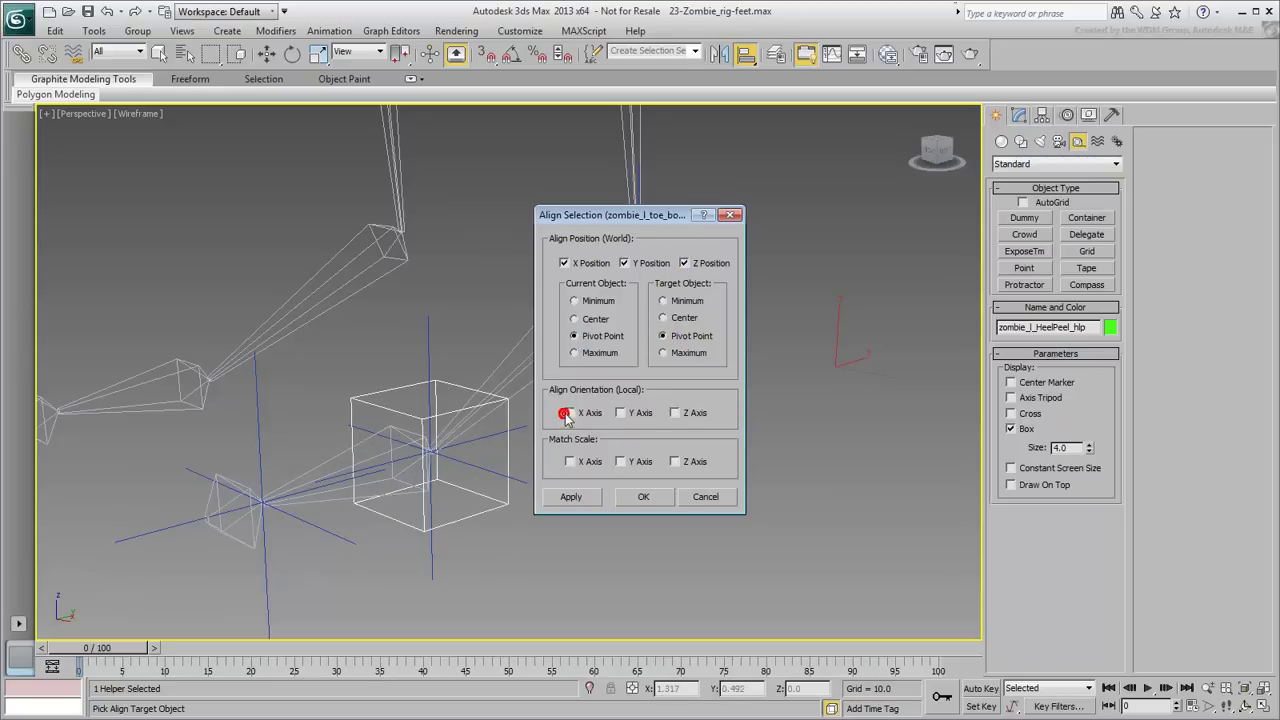
pyautogui.click(620, 412)
pyautogui.click(675, 412)
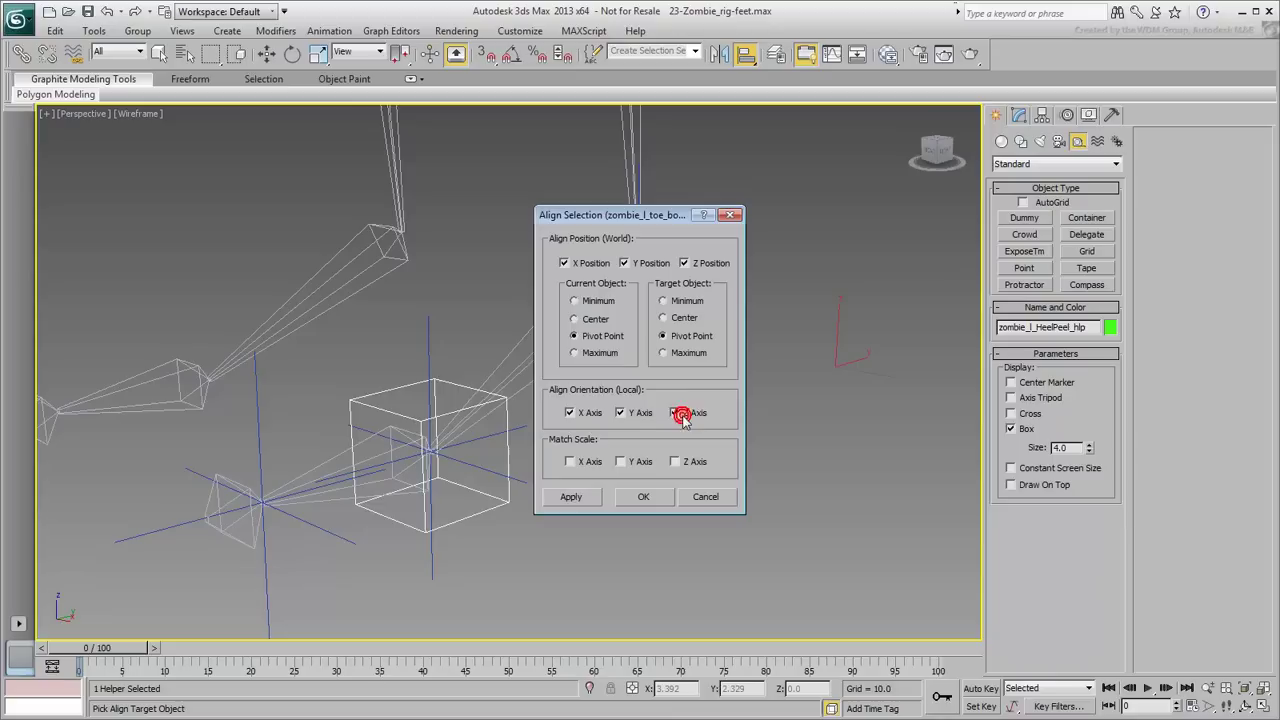
pyautogui.click(645, 499)
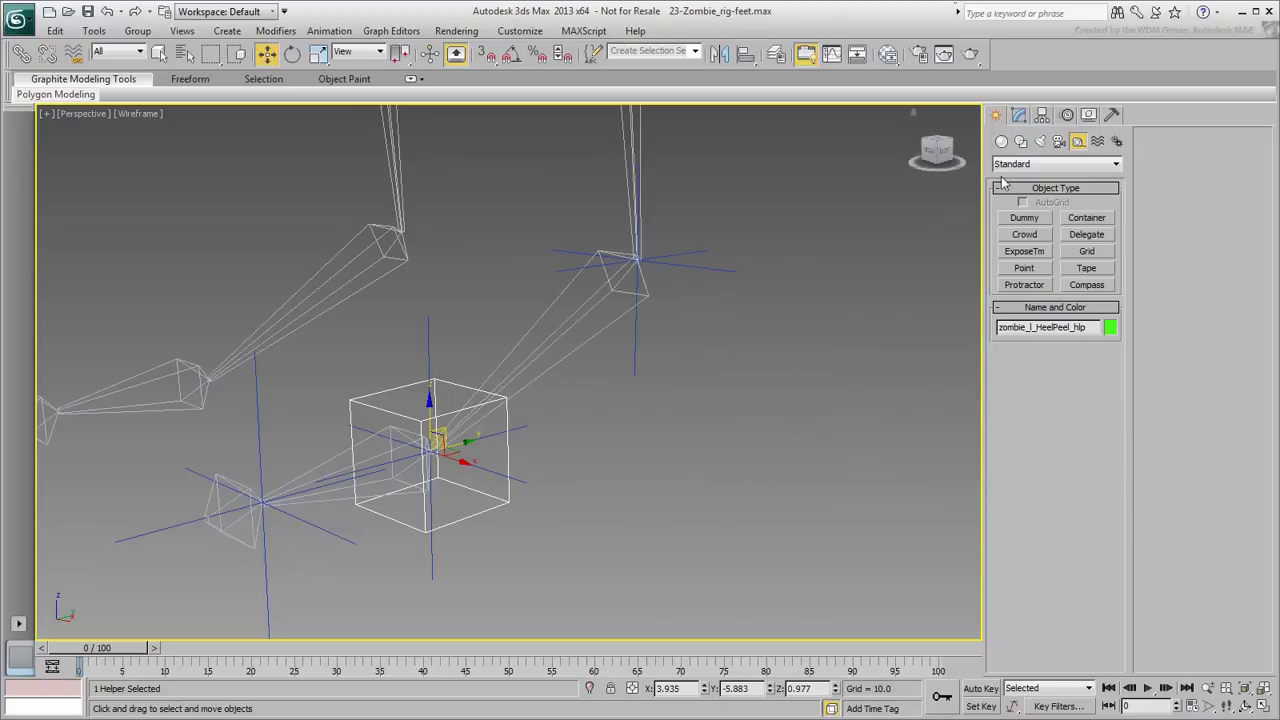
# Compare the pivot axes of the HeelPeel helper with those of the left toe bone.
pyautogui.click(1042, 114)
pyautogui.click(1045, 219)
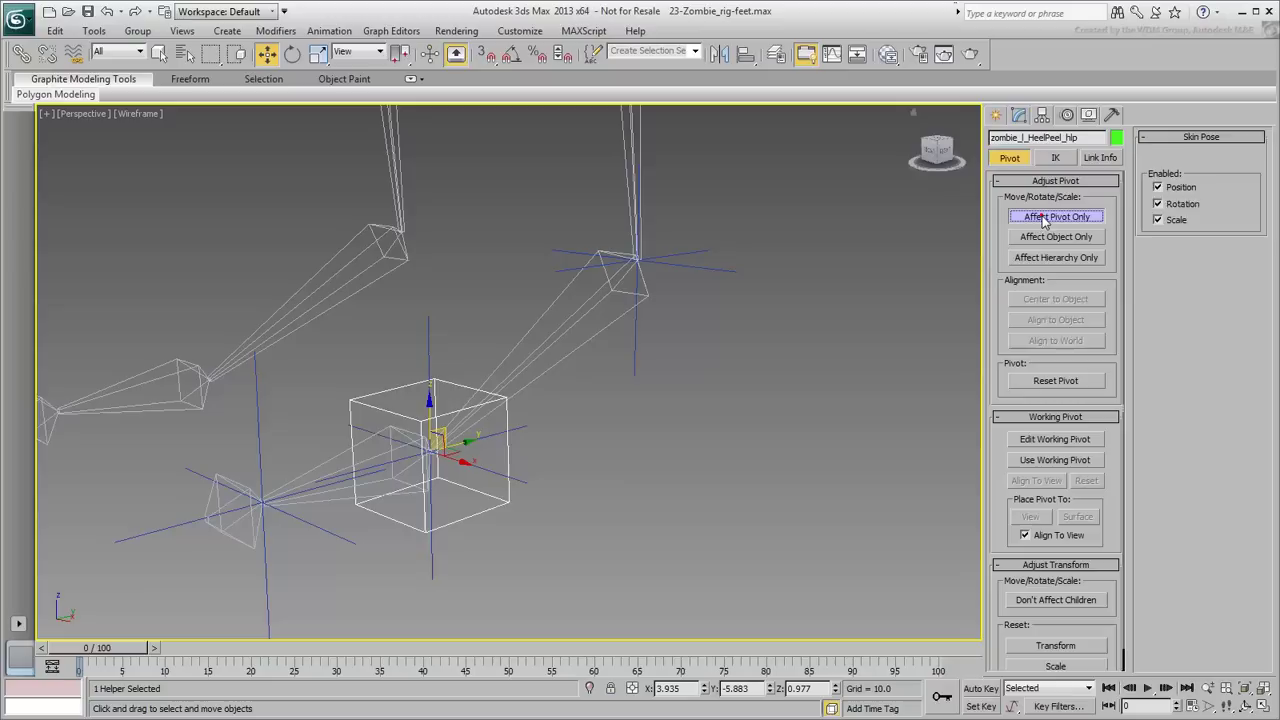
pyautogui.click(316, 497)
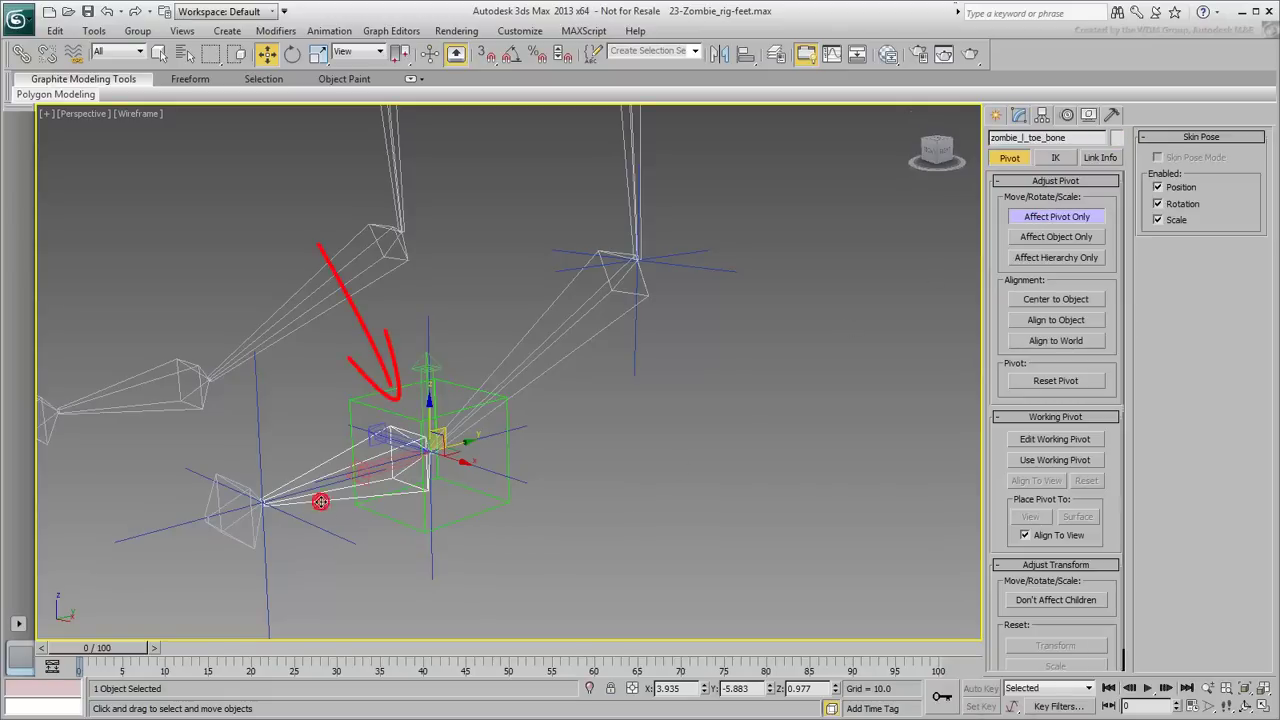
pyautogui.click(466, 518)
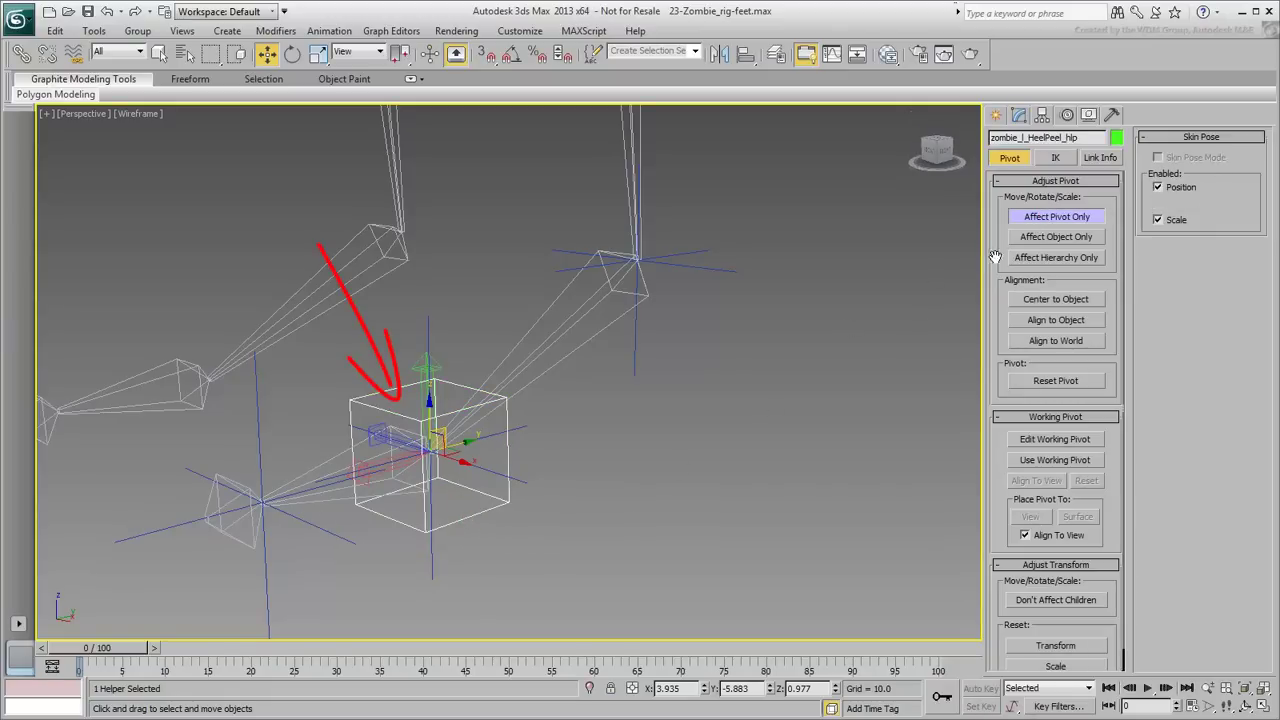
pyautogui.click(1074, 222)
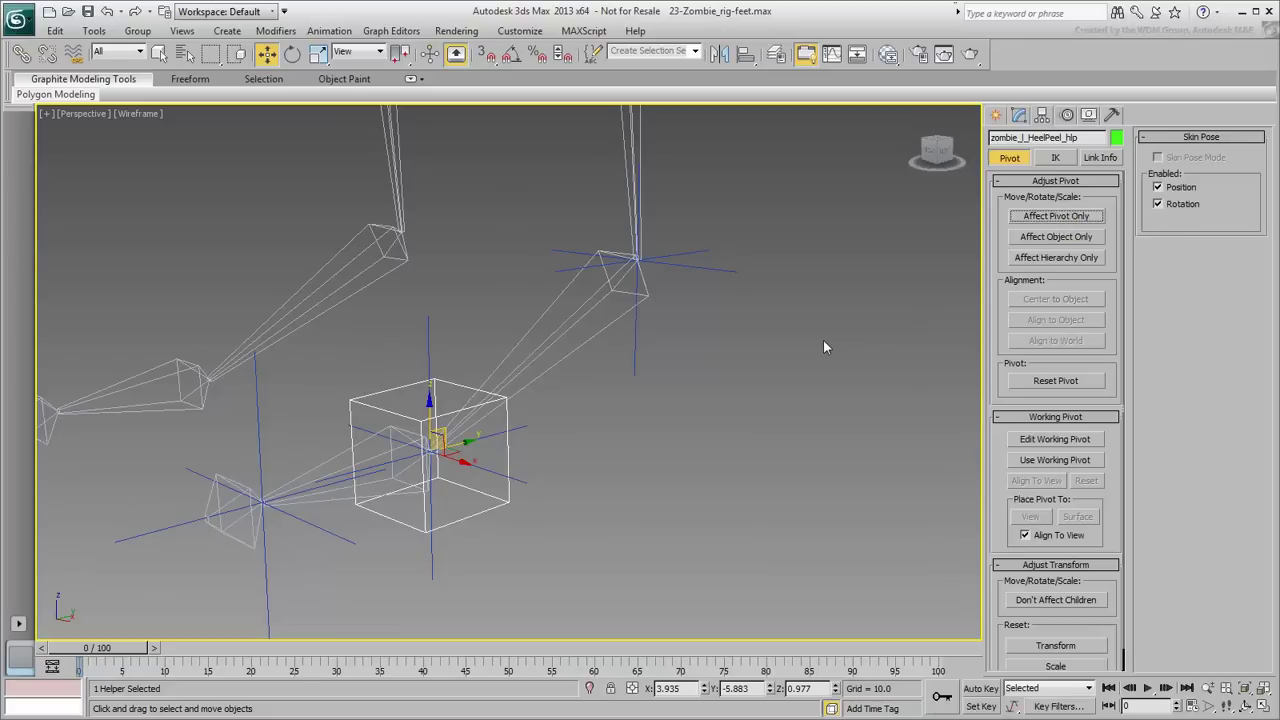
# In the Left view, set the HeelPeel helper's Y rotation to -180.
pyautogui.press('l')
pyautogui.scroll(10, 538, 403)
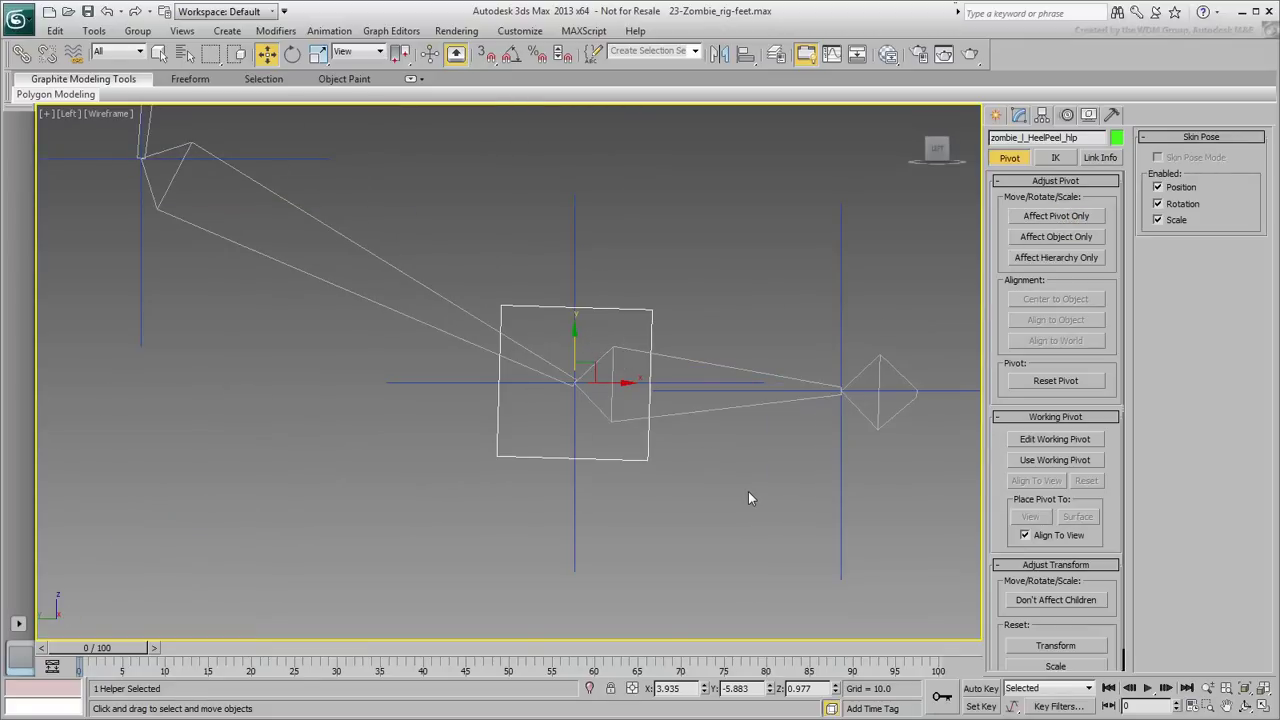
pyautogui.rightClick(698, 464)
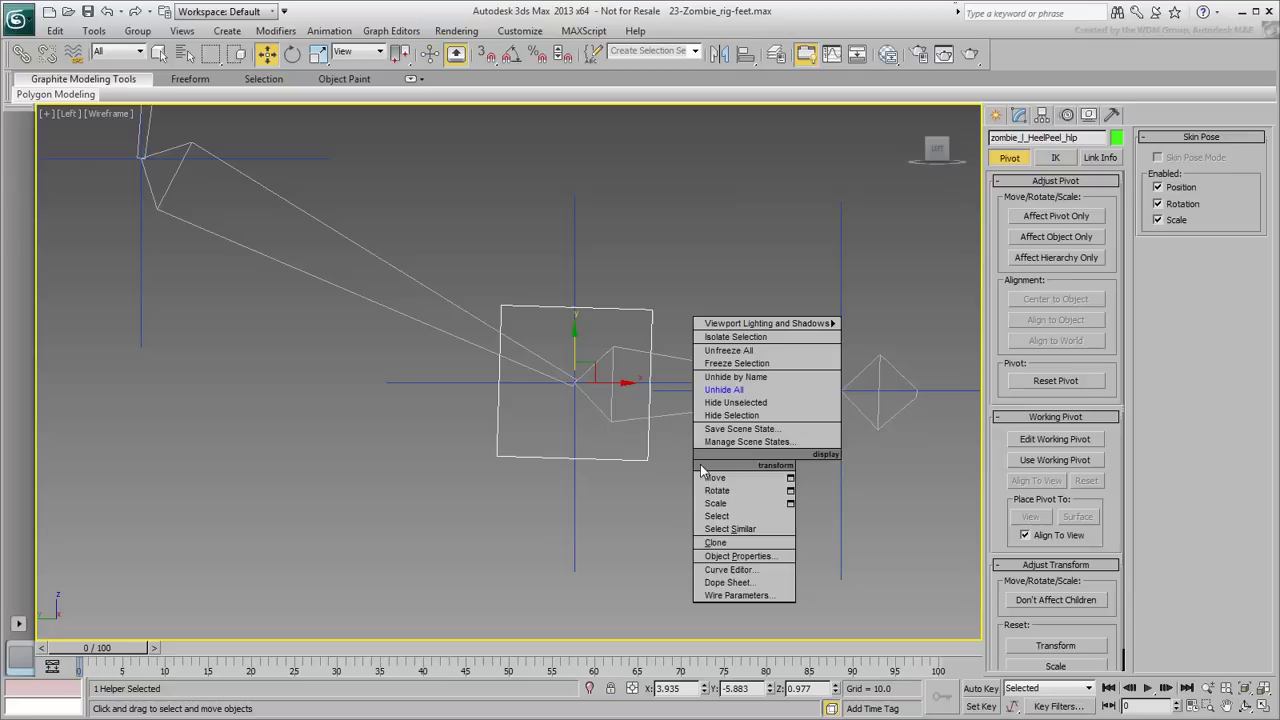
pyautogui.click(716, 490)
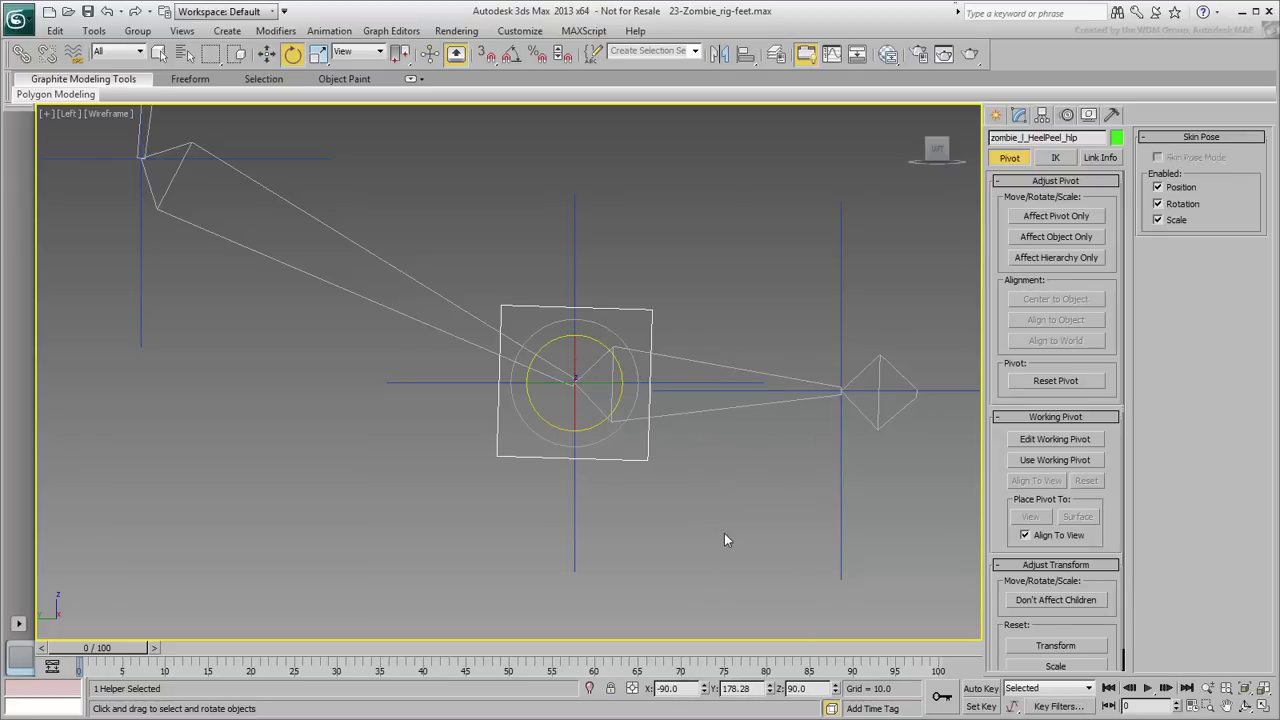
pyautogui.click(752, 688)
pyautogui.write('-180')
pyautogui.press('Return')
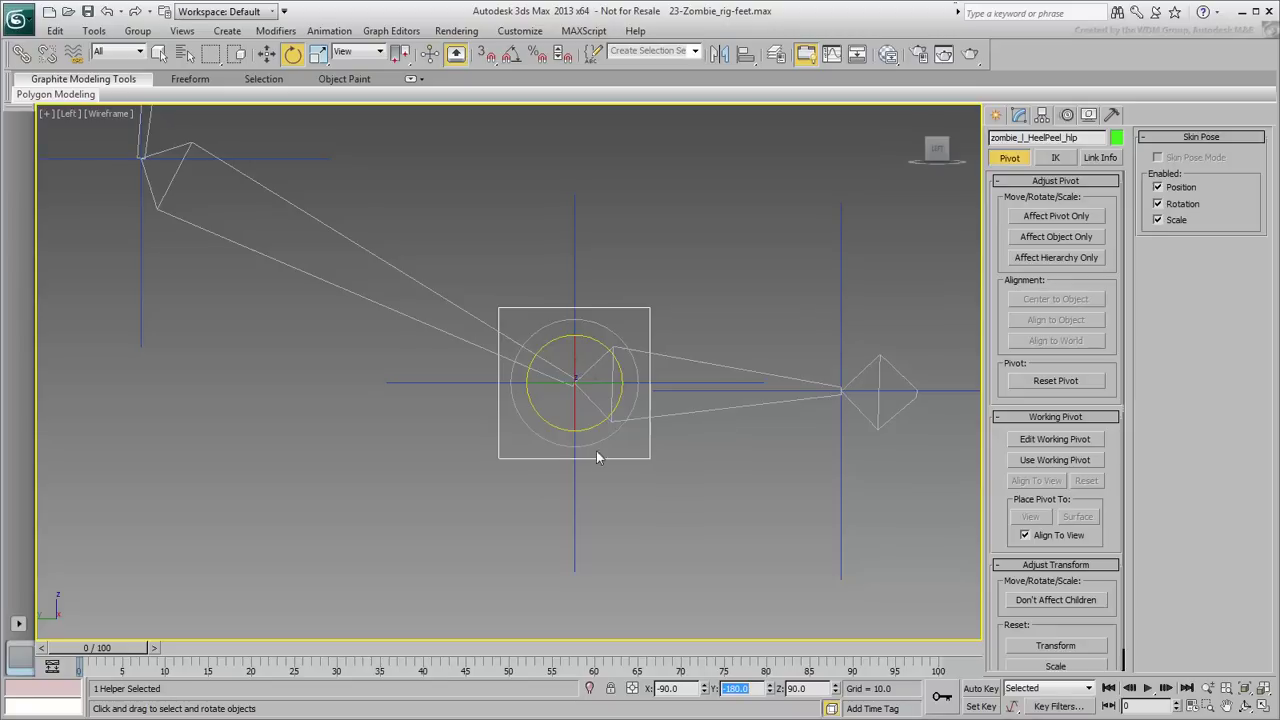
# Inspect the pivot orientation of the rotated HeelPeel helper.
pyautogui.moveTo(597, 457); pyautogui.dragTo(470, 515, button='middle')
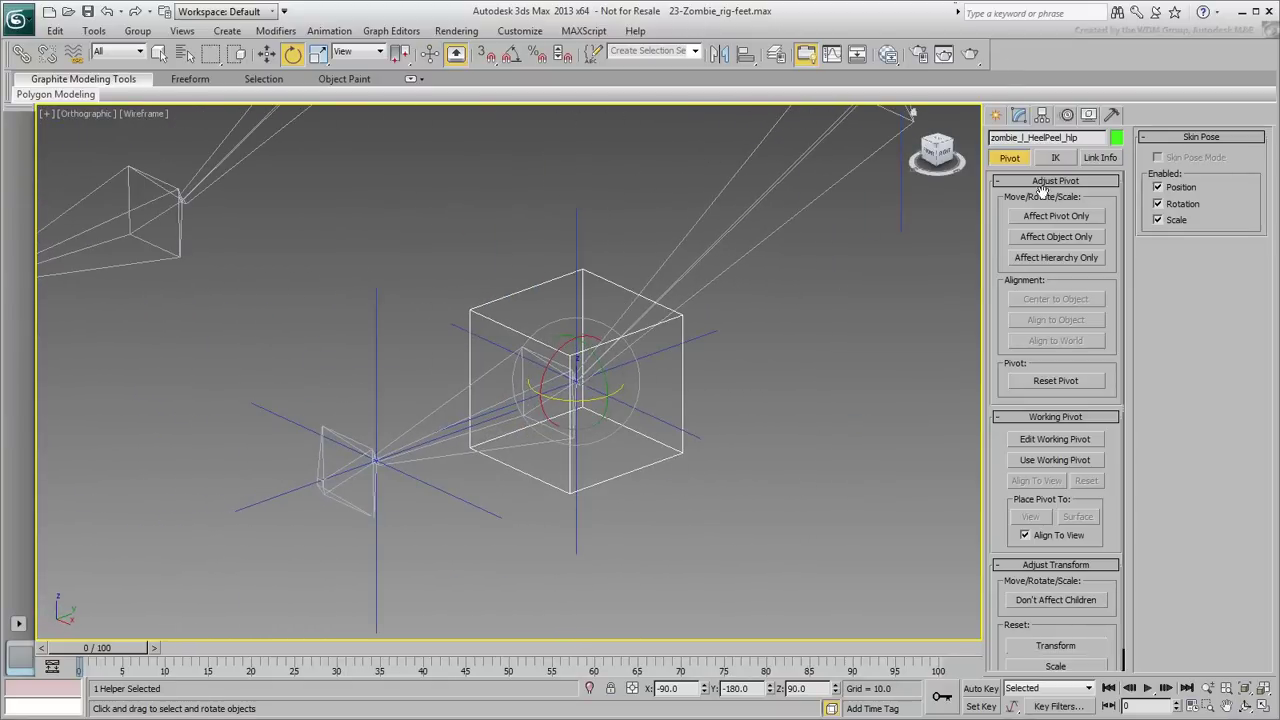
pyautogui.click(1056, 216)
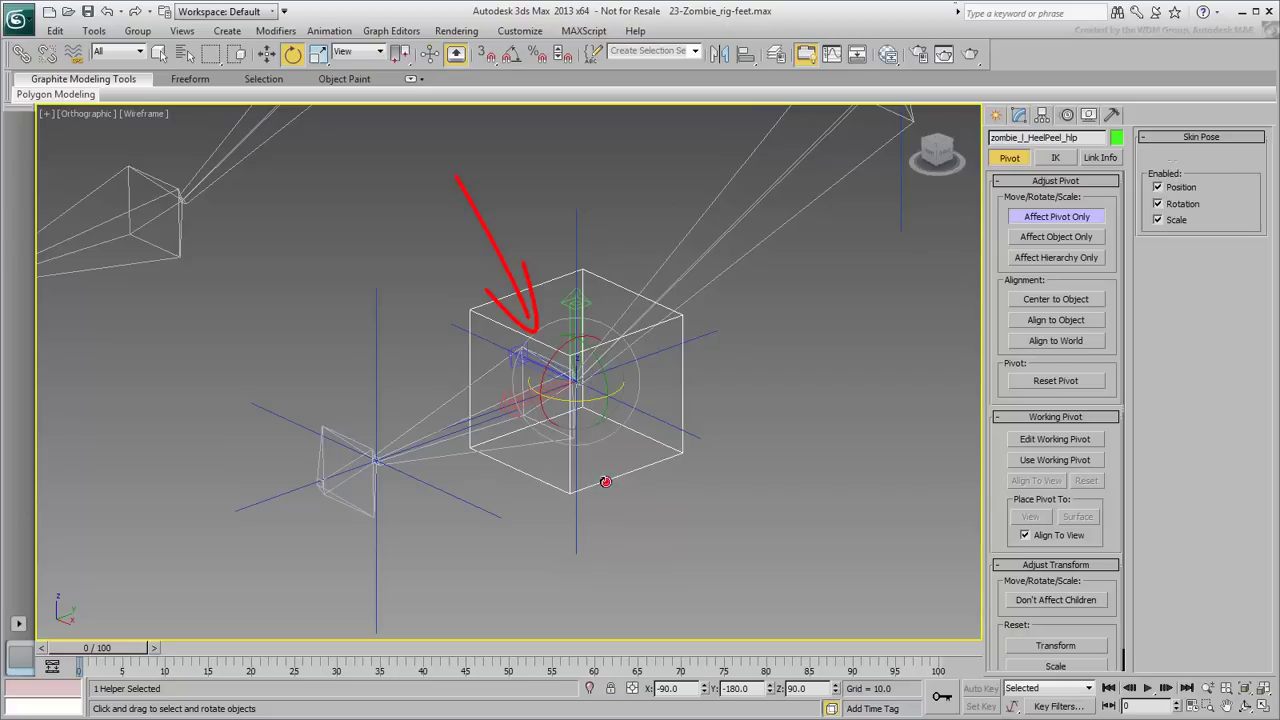
pyautogui.click(1053, 218)
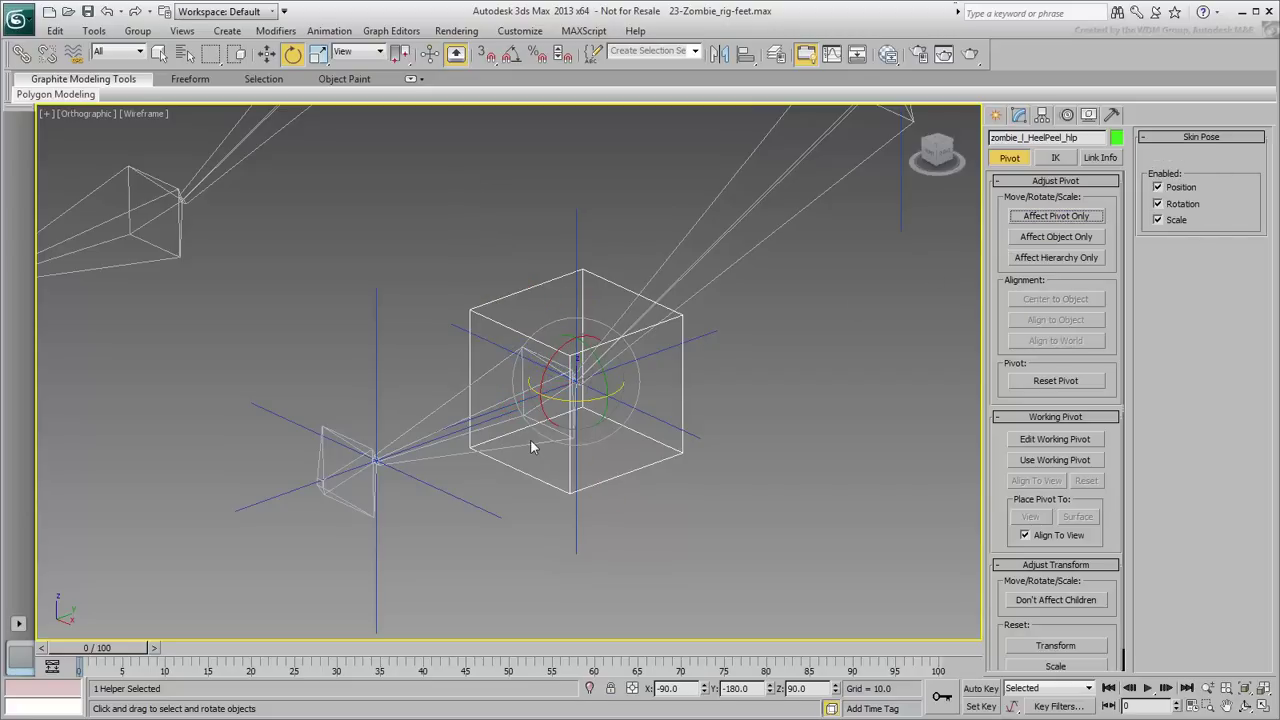
# Clone the HeelPeel helper as a copy placed behind the left foot and name it zombie_l_Heel_hlp.
pyautogui.moveTo(677, 401); pyautogui.dragTo(531, 480, button='middle')
pyautogui.rightClick(531, 480)
pyautogui.click(550, 486)
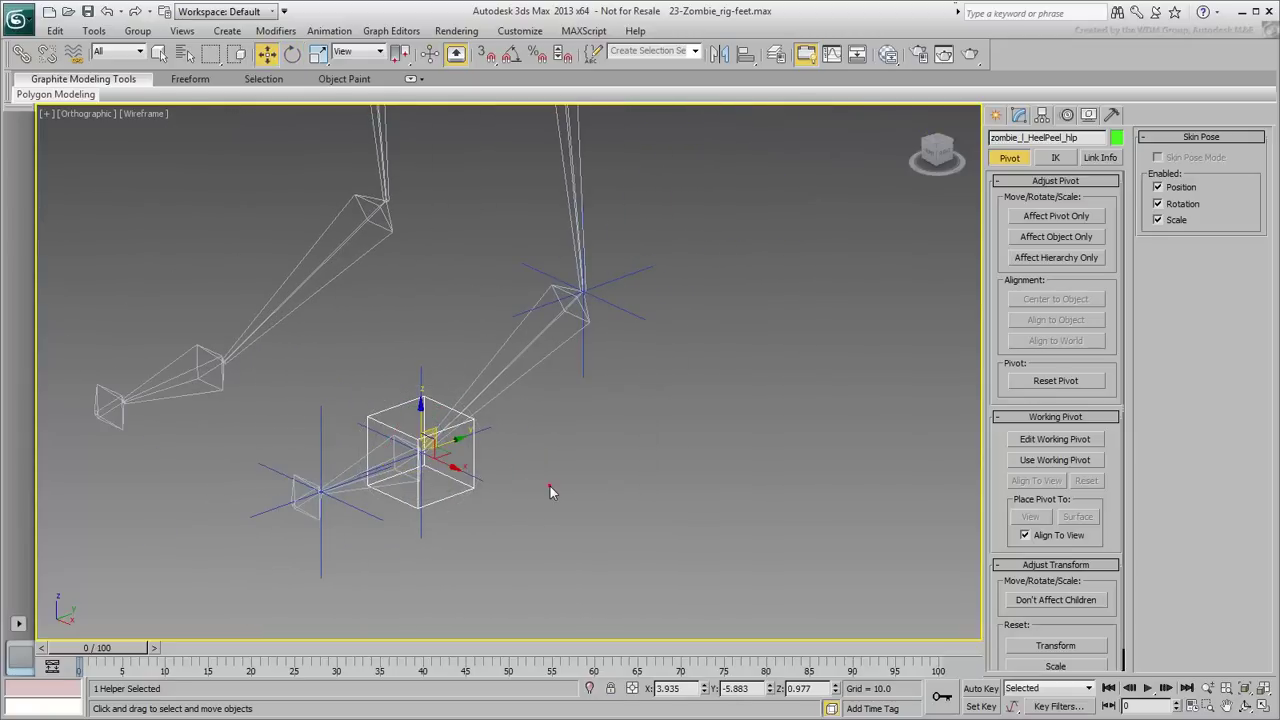
pyautogui.press('shift')
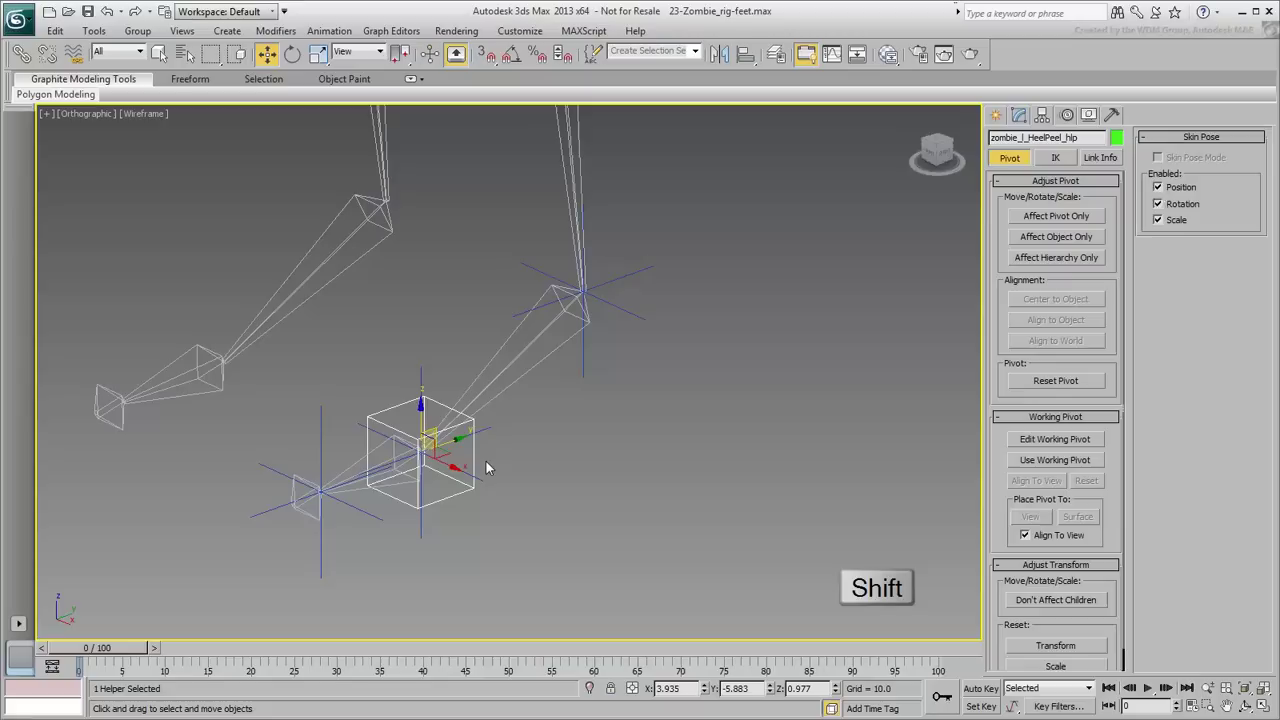
pyautogui.moveTo(463, 465)
pyautogui.keyDown('shift'); pyautogui.mouseDown()
pyautogui.moveTo(728, 442)
pyautogui.moveTo(737, 427)
pyautogui.mouseUp(); pyautogui.keyUp('shift')
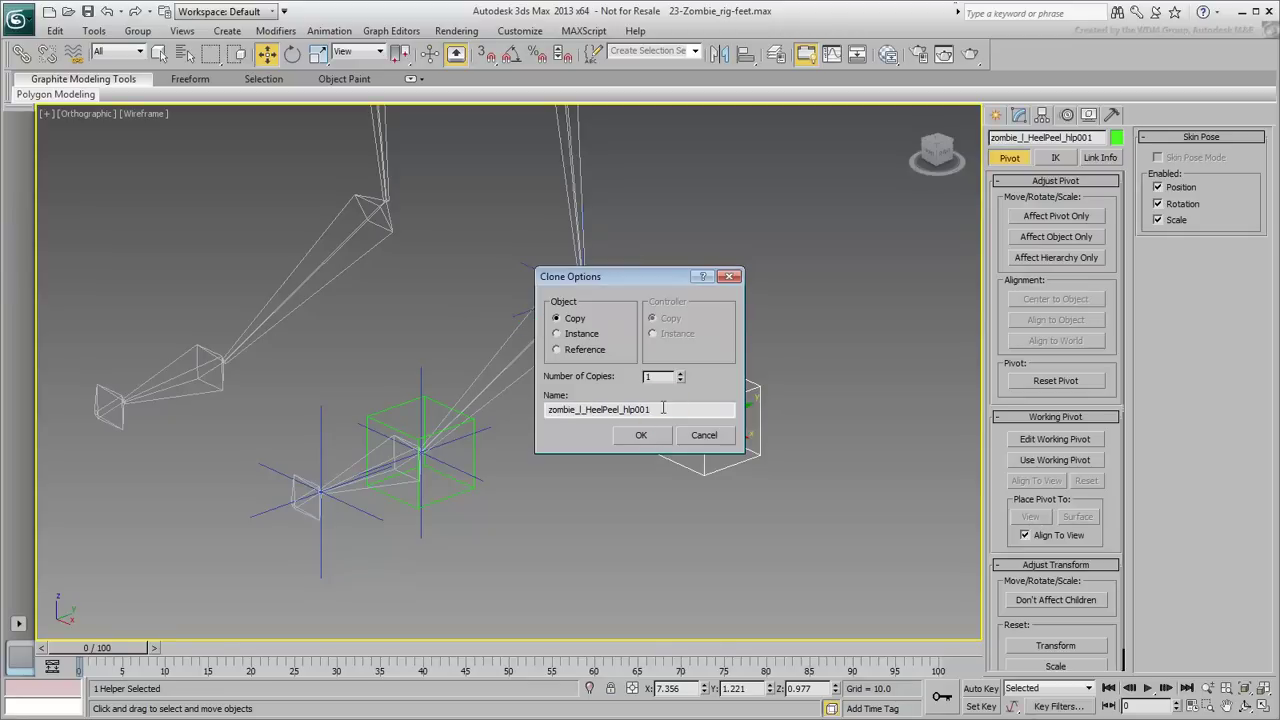
pyautogui.moveTo(621, 409); pyautogui.dragTo(586, 409)
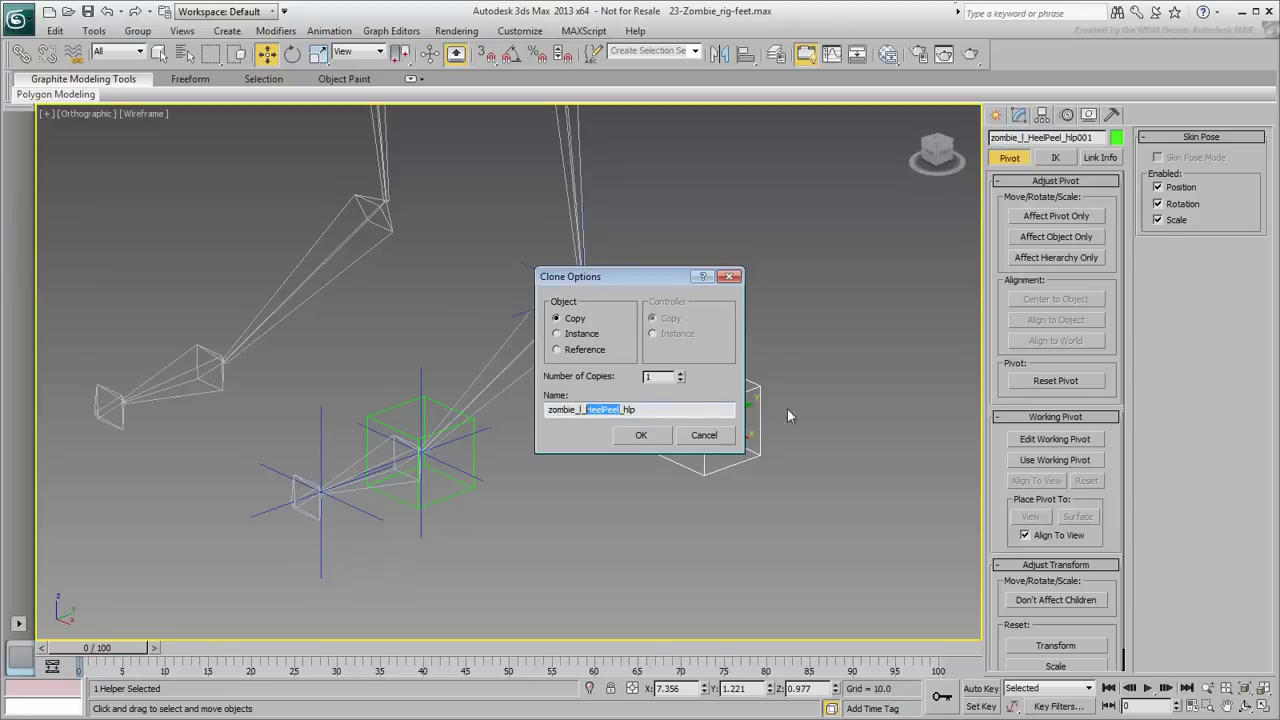
pyautogui.write('H')
pyautogui.click(638, 437)
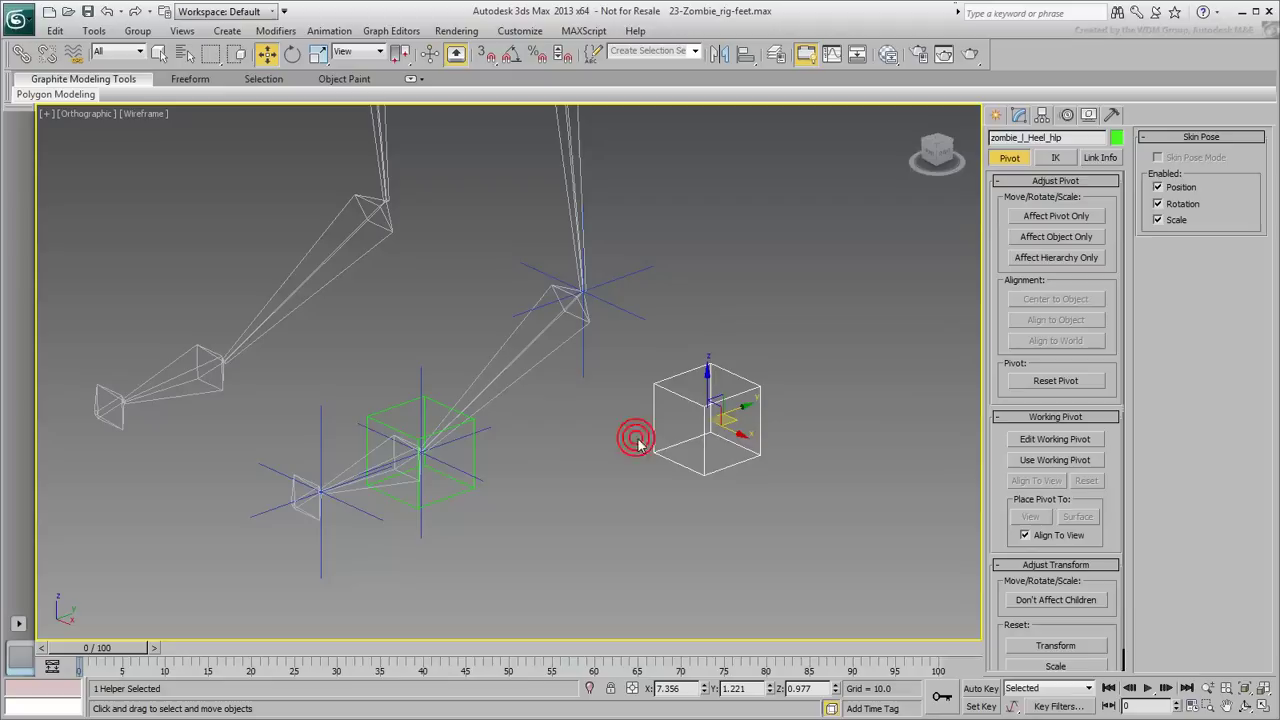
# Align the heel helper to the left ankle bone's pivot point in X, Y and Z position only, without matching orientation.
pyautogui.click(745, 54)
pyautogui.click(537, 366)
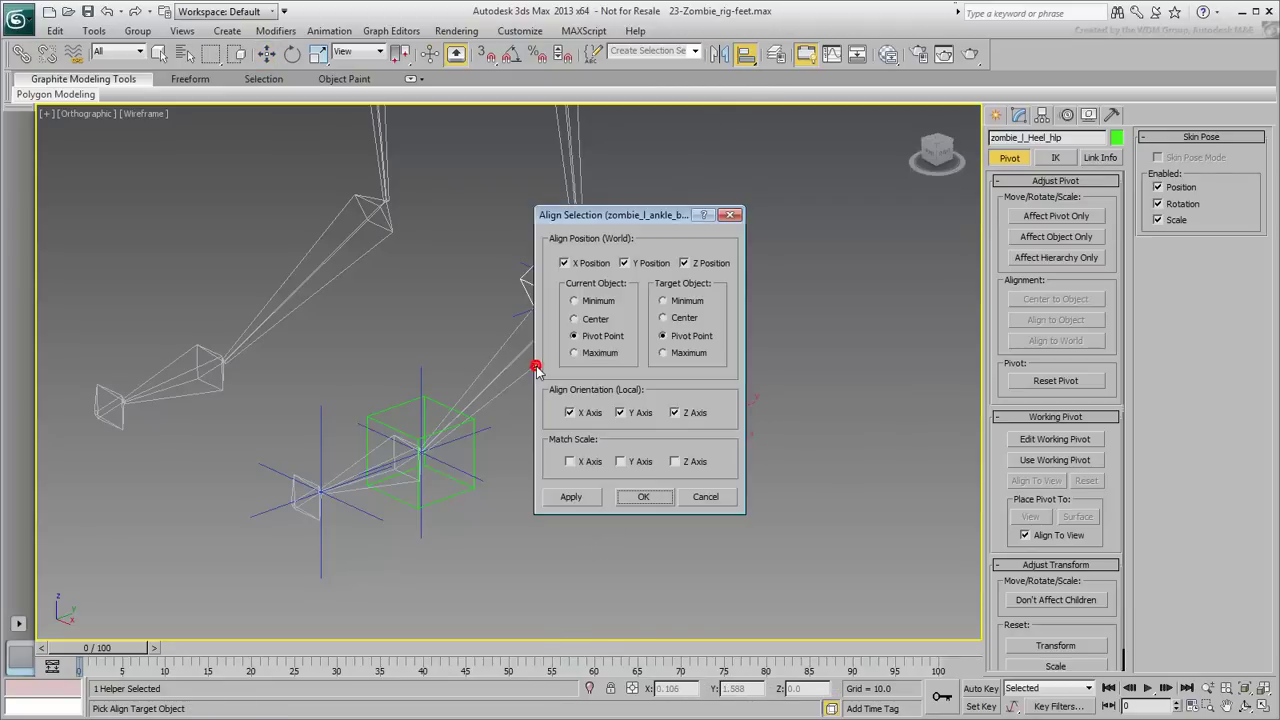
pyautogui.moveTo(651, 214); pyautogui.dragTo(860, 193)
pyautogui.click(782, 387)
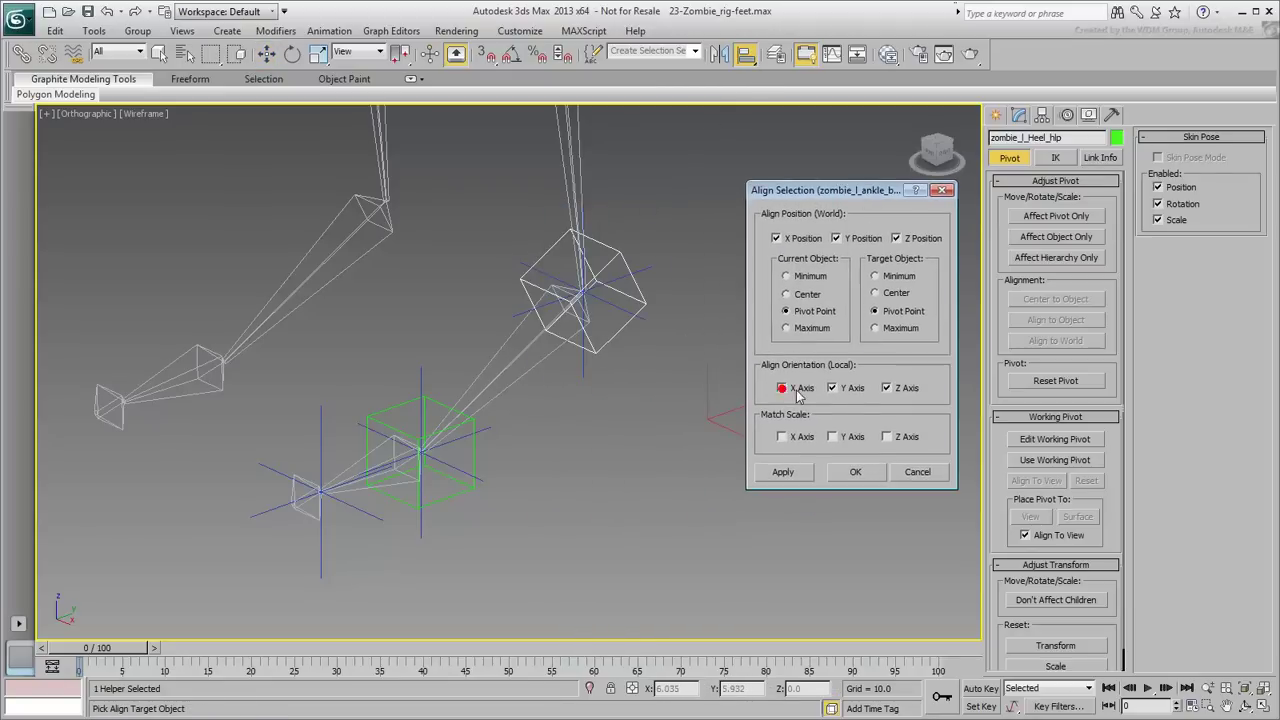
pyautogui.click(832, 387)
pyautogui.click(886, 387)
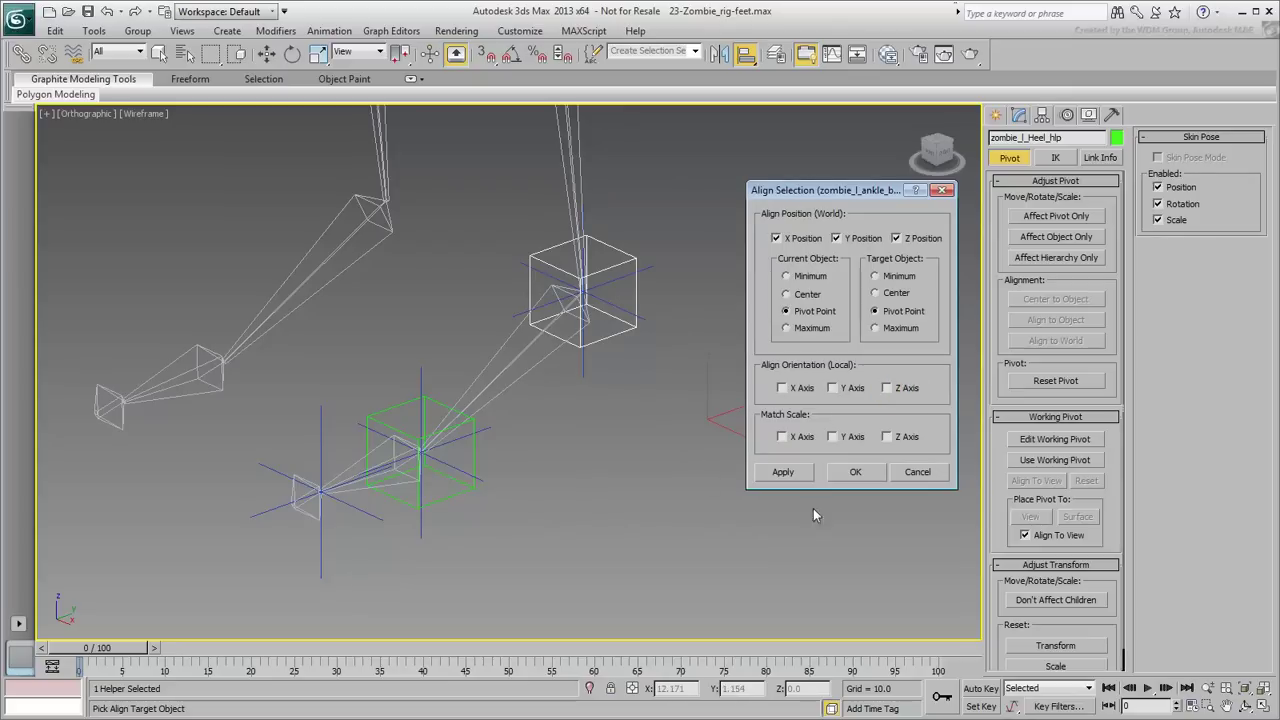
pyautogui.click(862, 474)
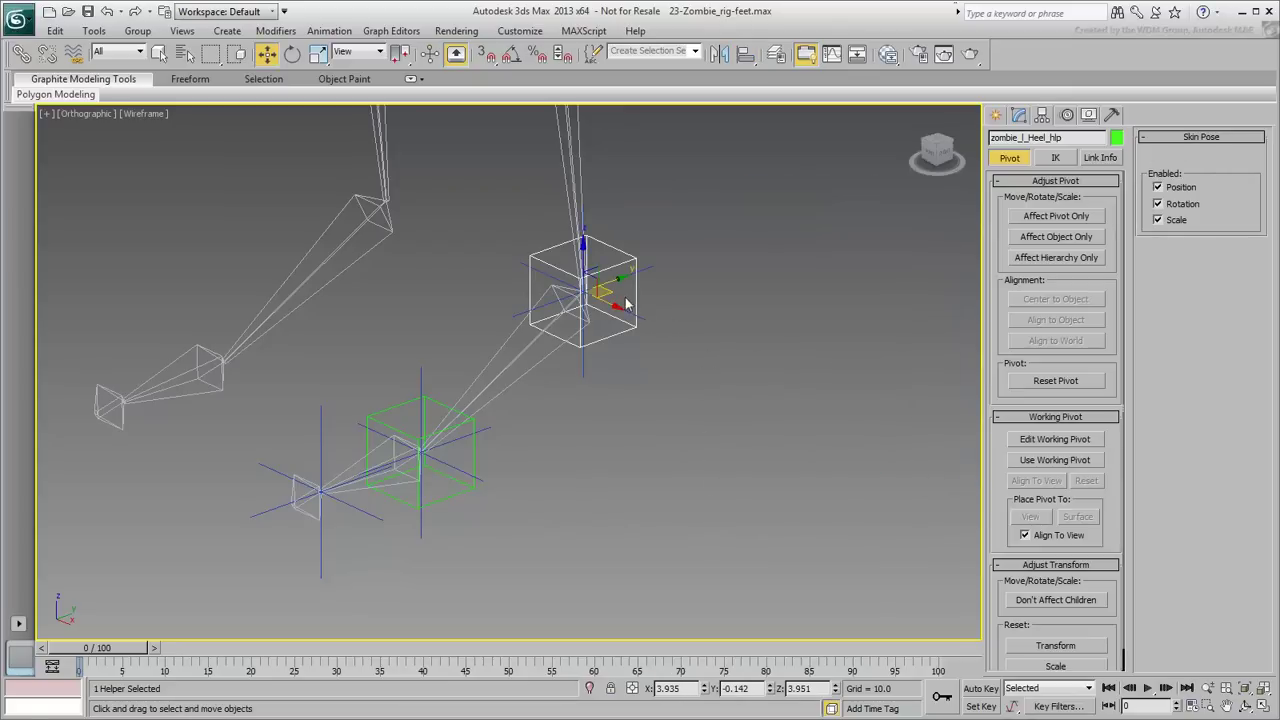
# Clone the heel helper as a copy behind the left foot and name it zombie_l_ToeLiftl_hlp.
pyautogui.keyDown('shift'); pyautogui.moveTo(606, 292); pyautogui.dragTo(763, 435); pyautogui.keyUp('shift')
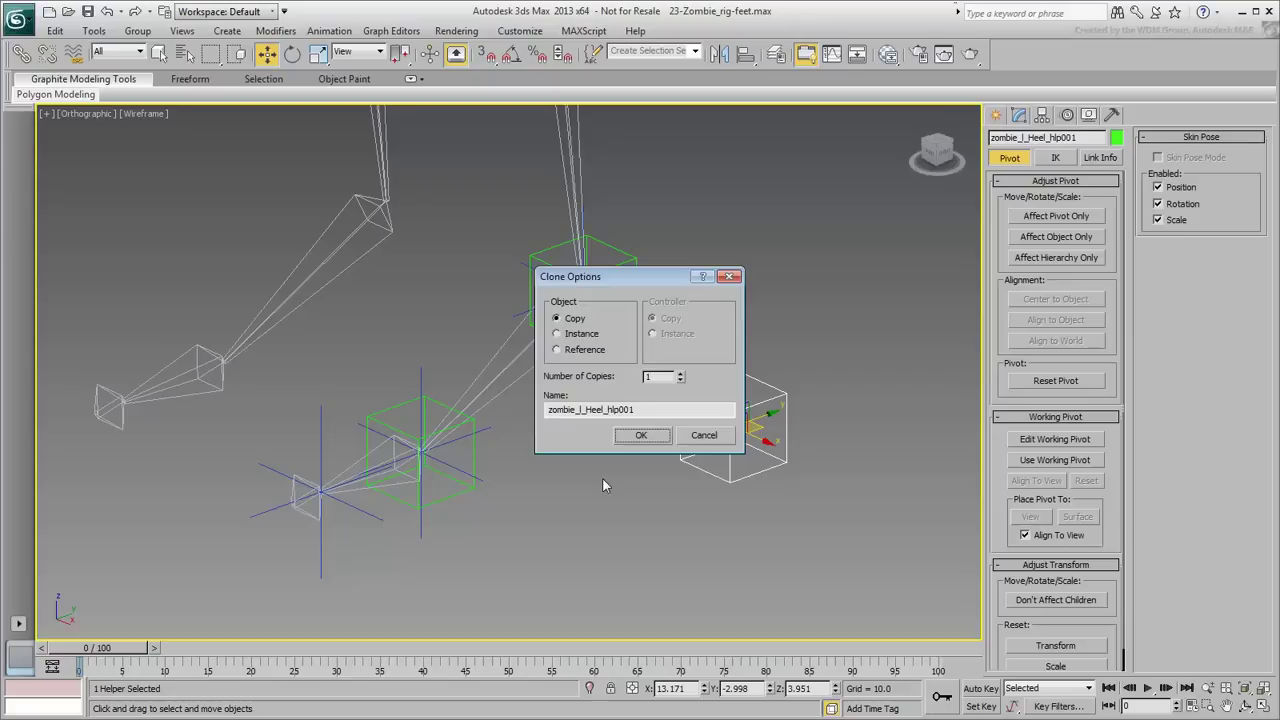
pyautogui.click(652, 409)
pyautogui.press('BackSpace')
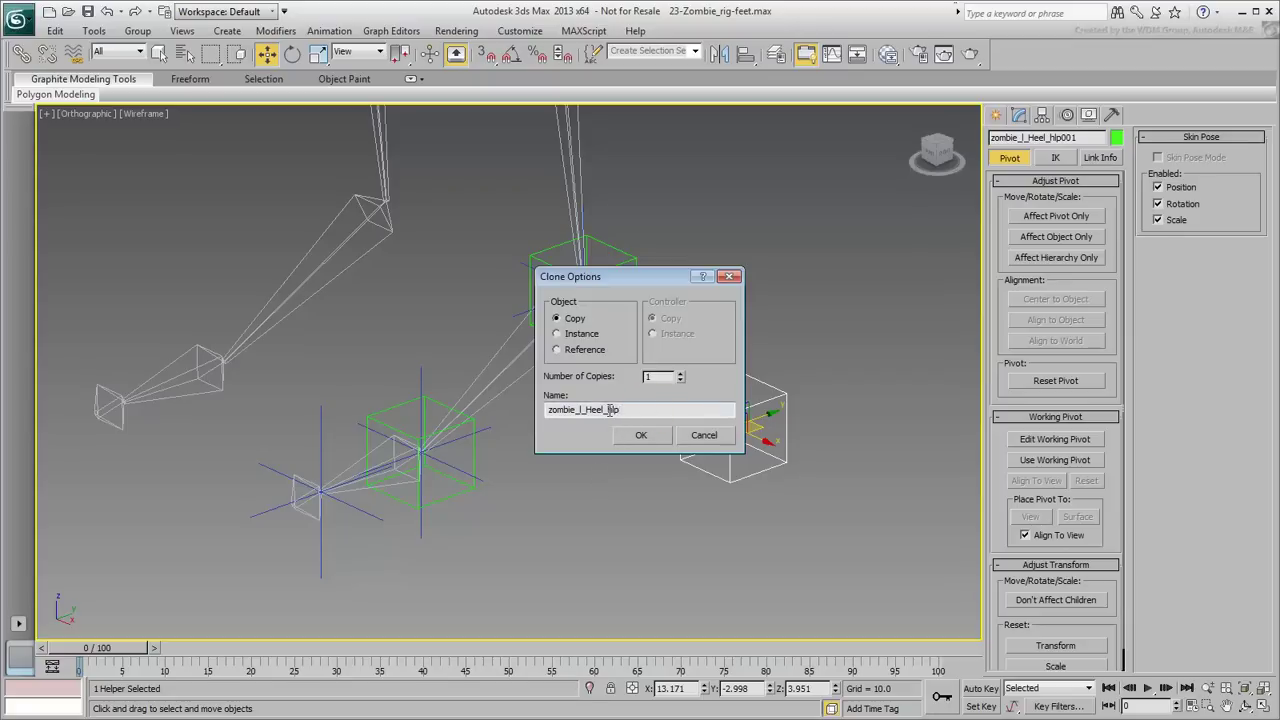
pyautogui.press('Left')
pyautogui.press('Left')
pyautogui.press('Left')
pyautogui.hotkey('shift', 'Left')
pyautogui.write('To')
pyautogui.click(641, 436)
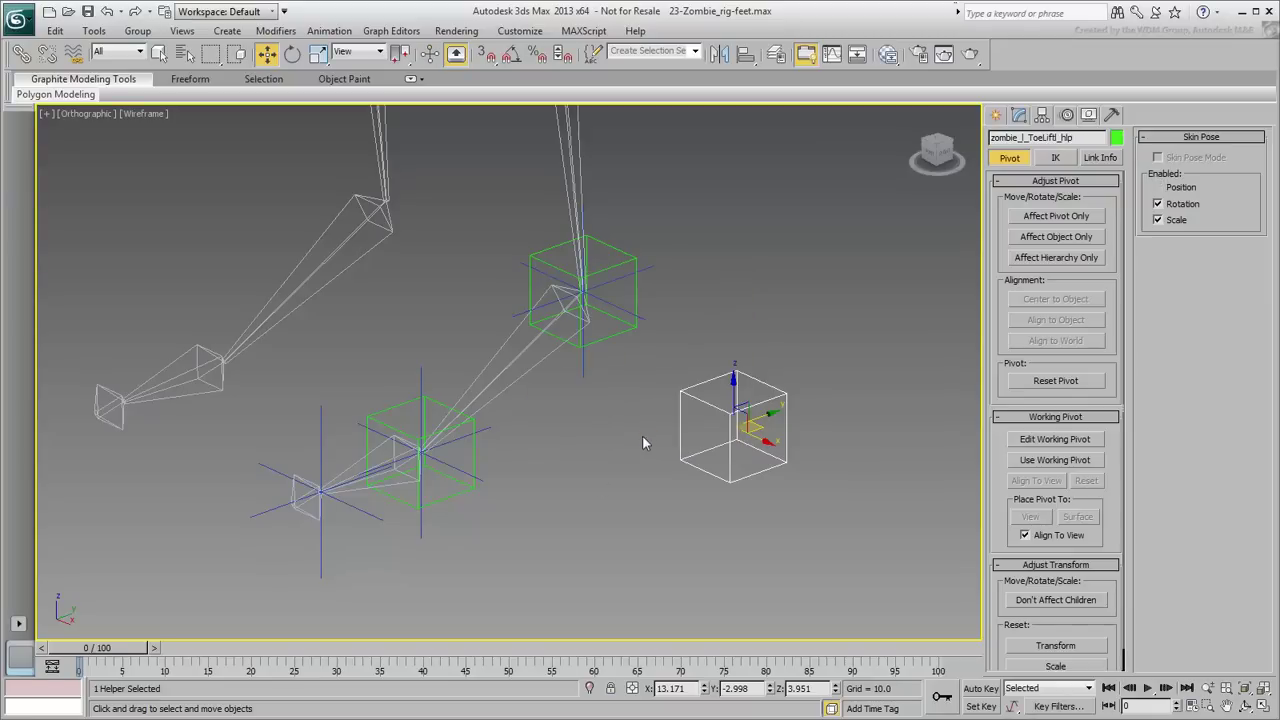
# Align the toe lift helper's pivot to the left toe nub bone's pivot in X, Y and Z position only.
pyautogui.click(745, 54)
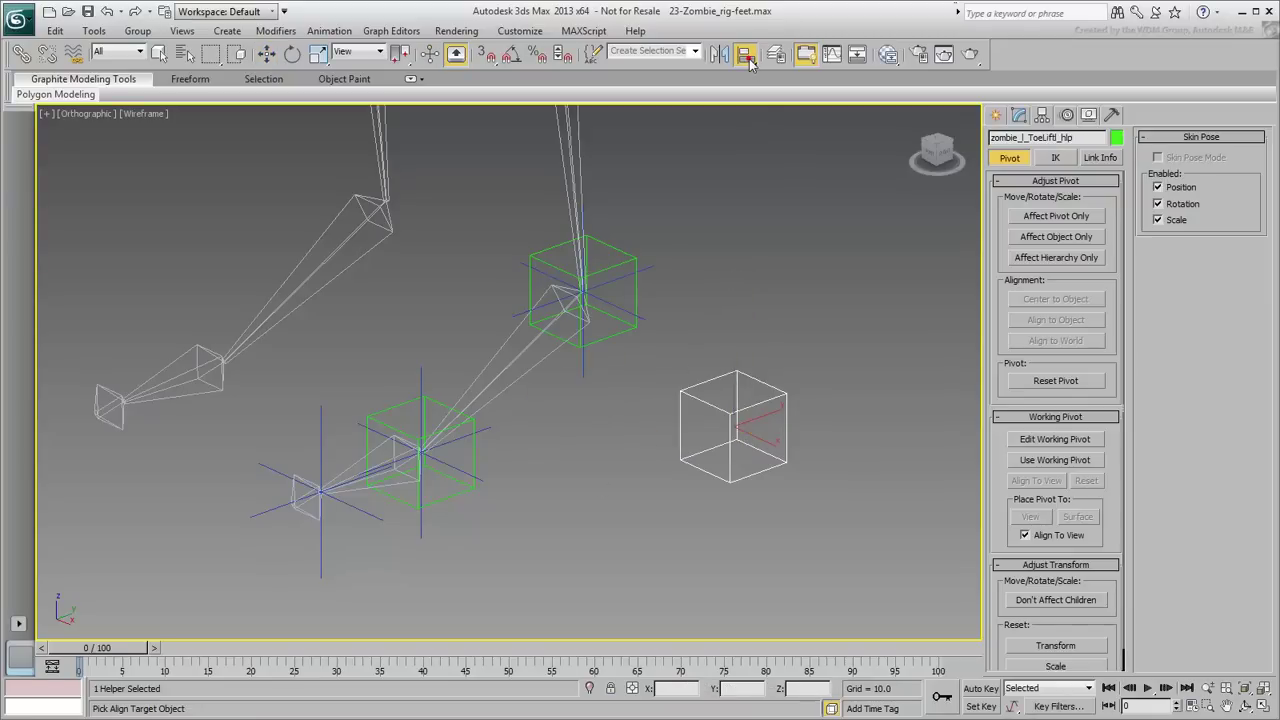
pyautogui.click(304, 512)
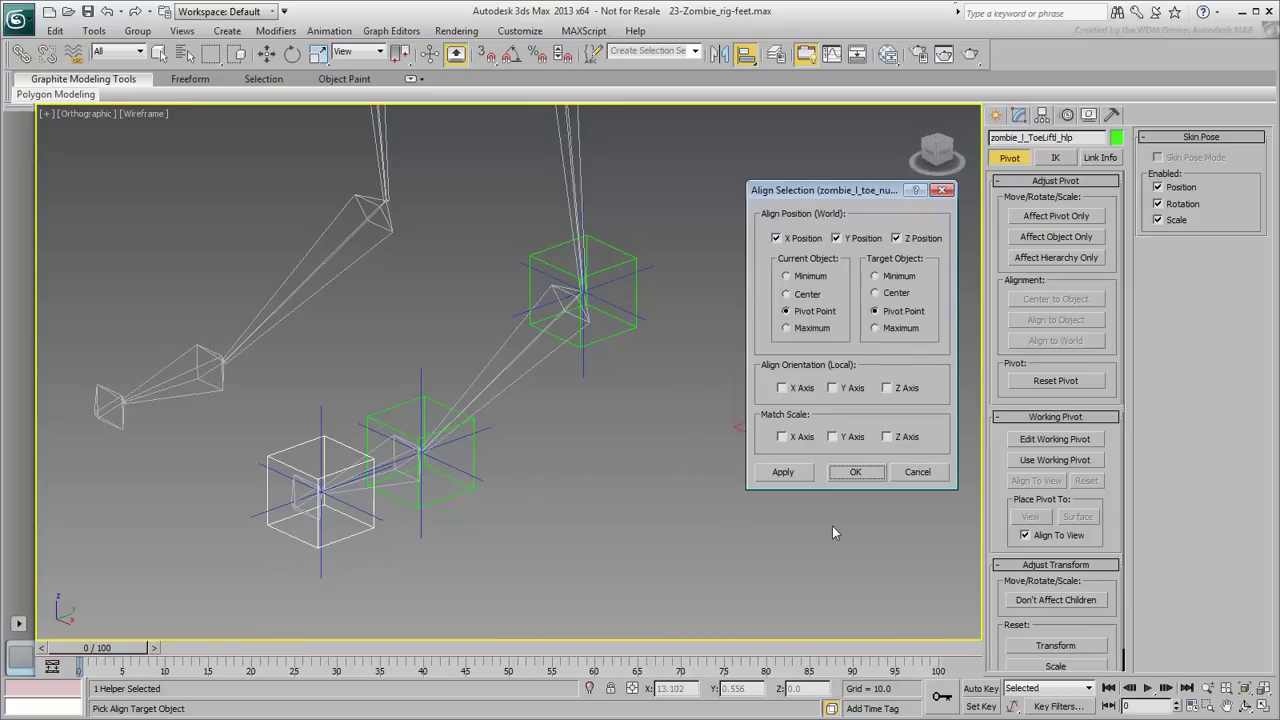
pyautogui.click(862, 471)
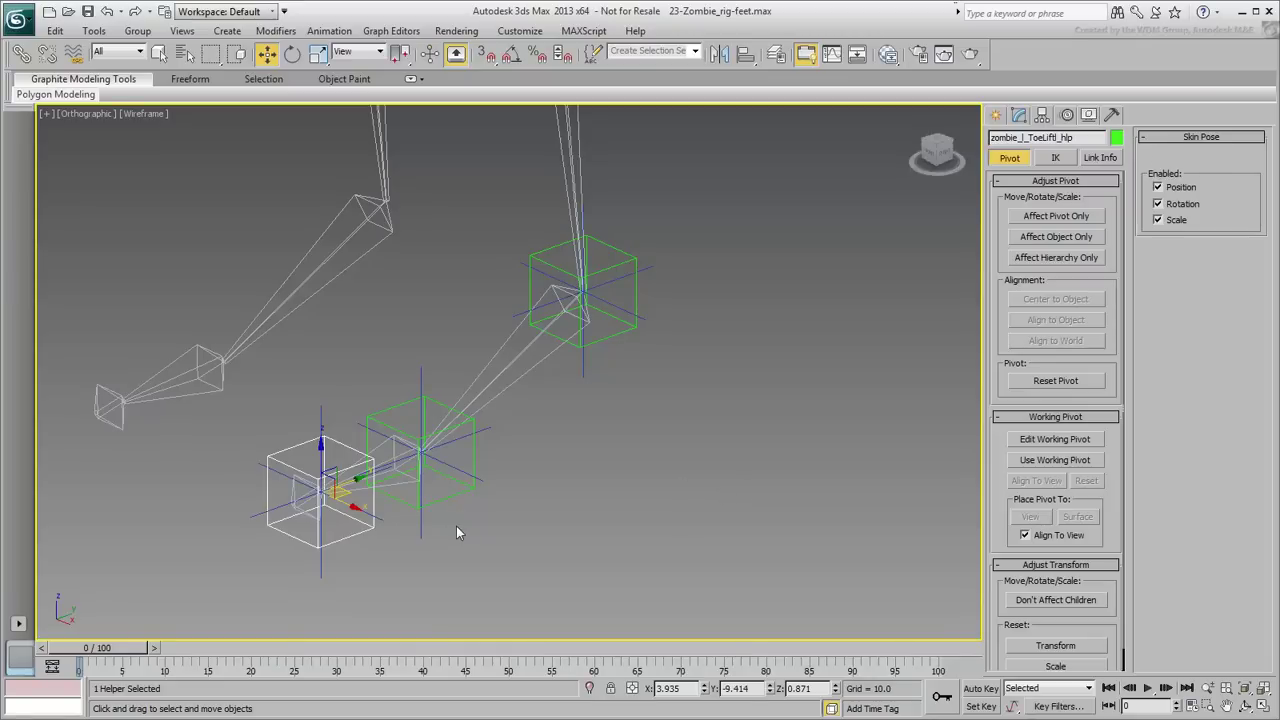
# Clone the HeelPeel helper in place as a copy and name it zombie_l_ToeTap_hlp.
pyautogui.click(449, 499)
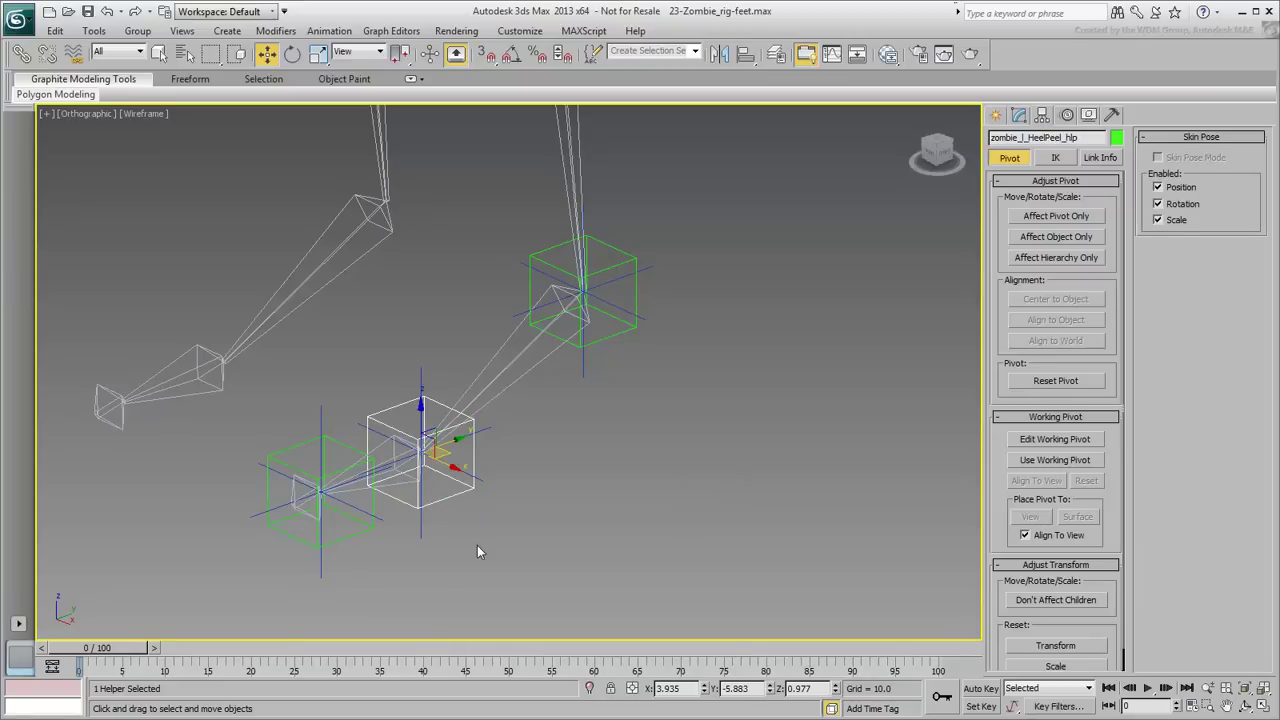
pyautogui.click(55, 31)
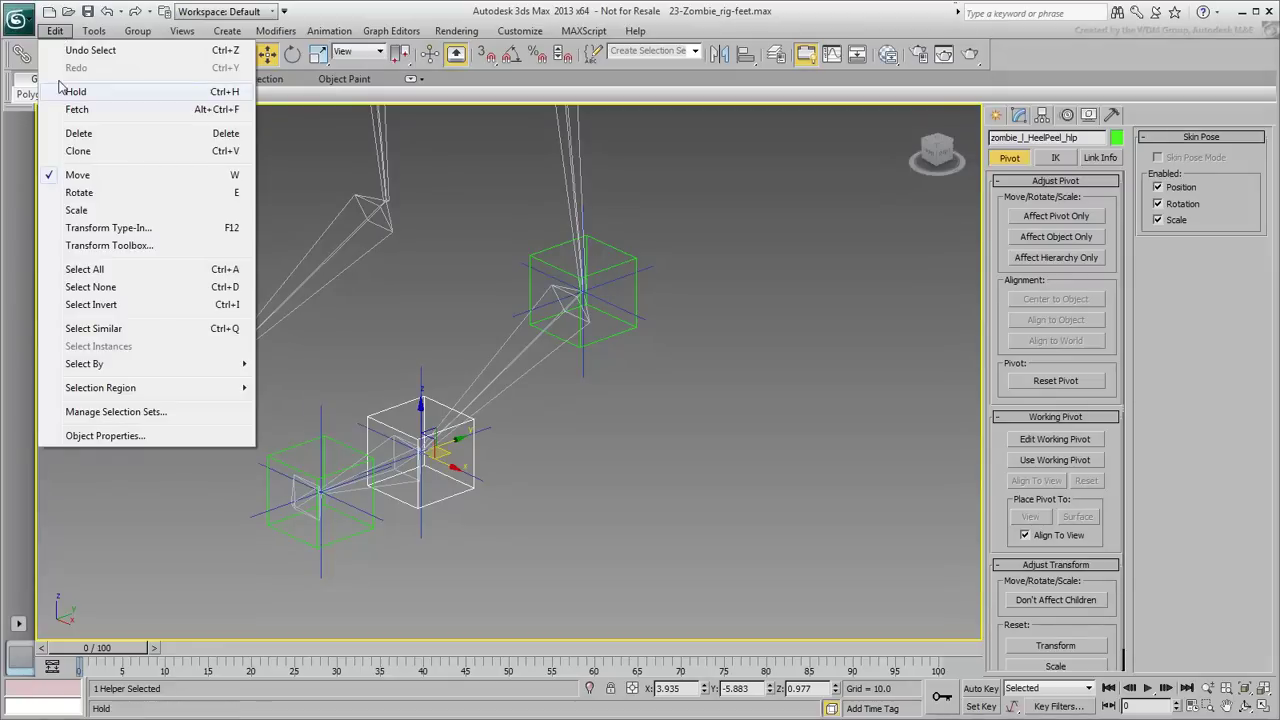
pyautogui.click(87, 151)
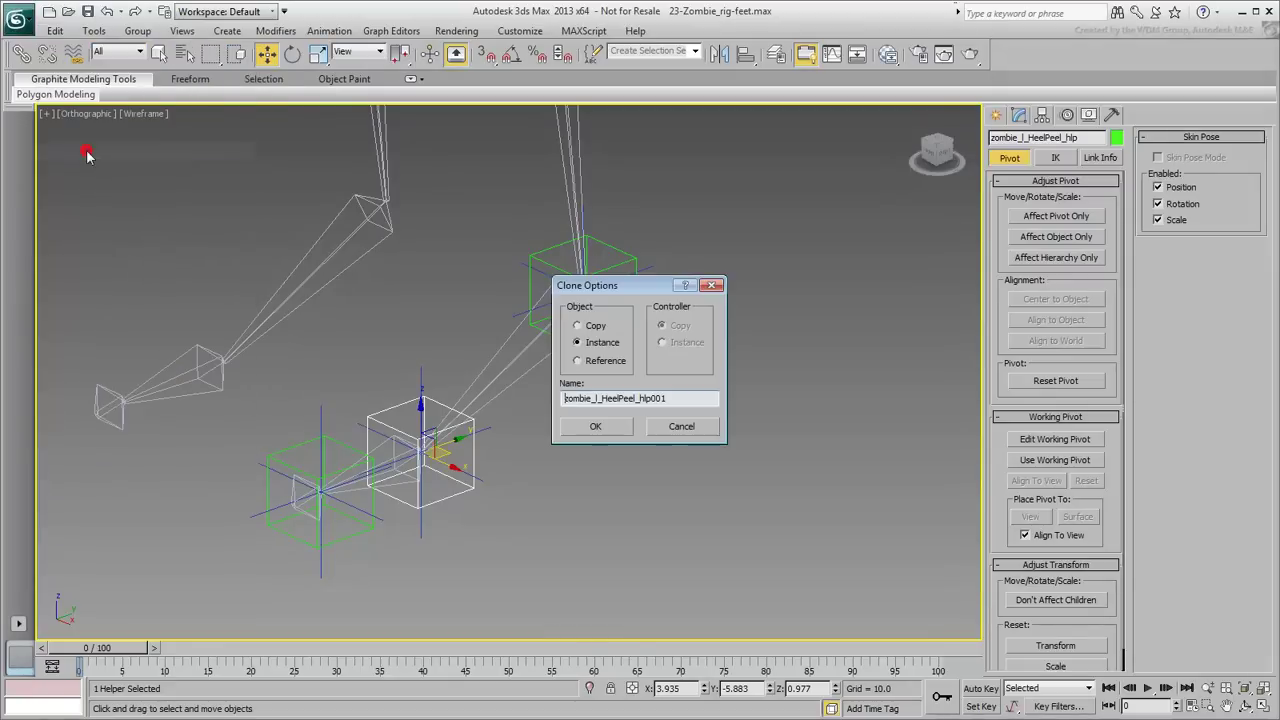
pyautogui.click(591, 326)
pyautogui.click(691, 398)
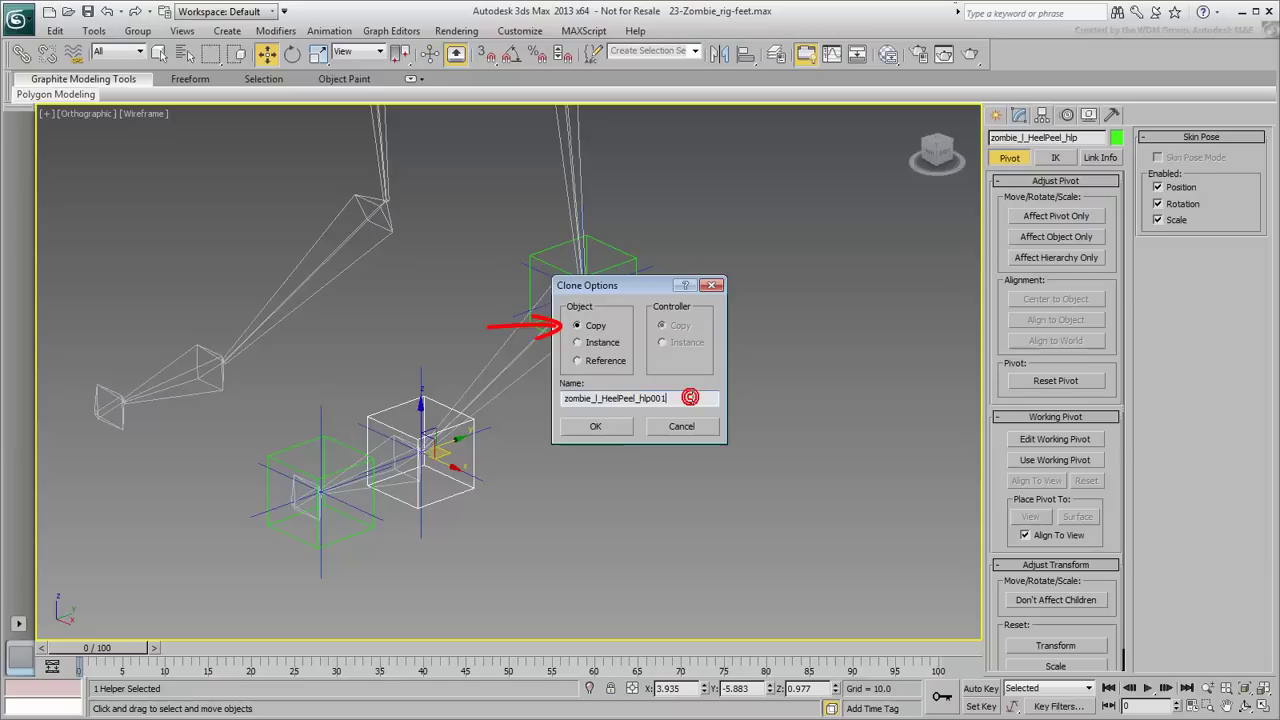
pyautogui.press('BackSpace')
pyautogui.moveTo(633, 398); pyautogui.dragTo(606, 399)
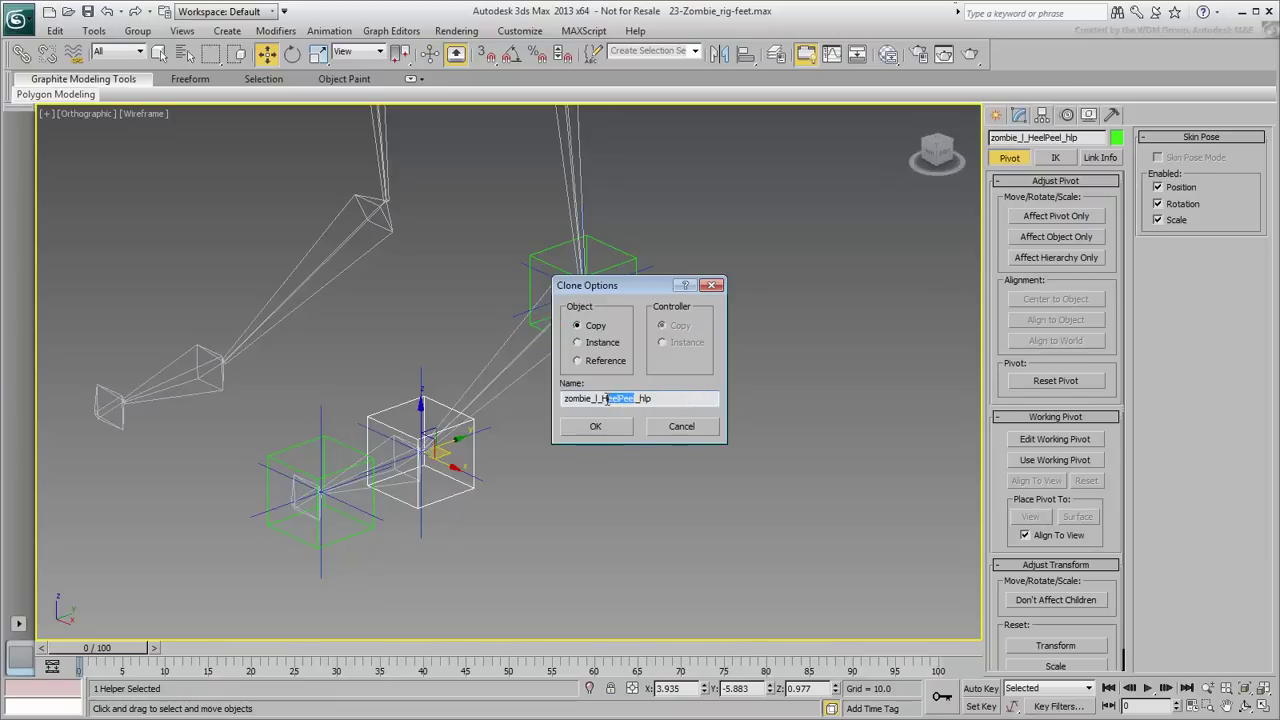
pyautogui.write('ToeTap')
pyautogui.click(596, 427)
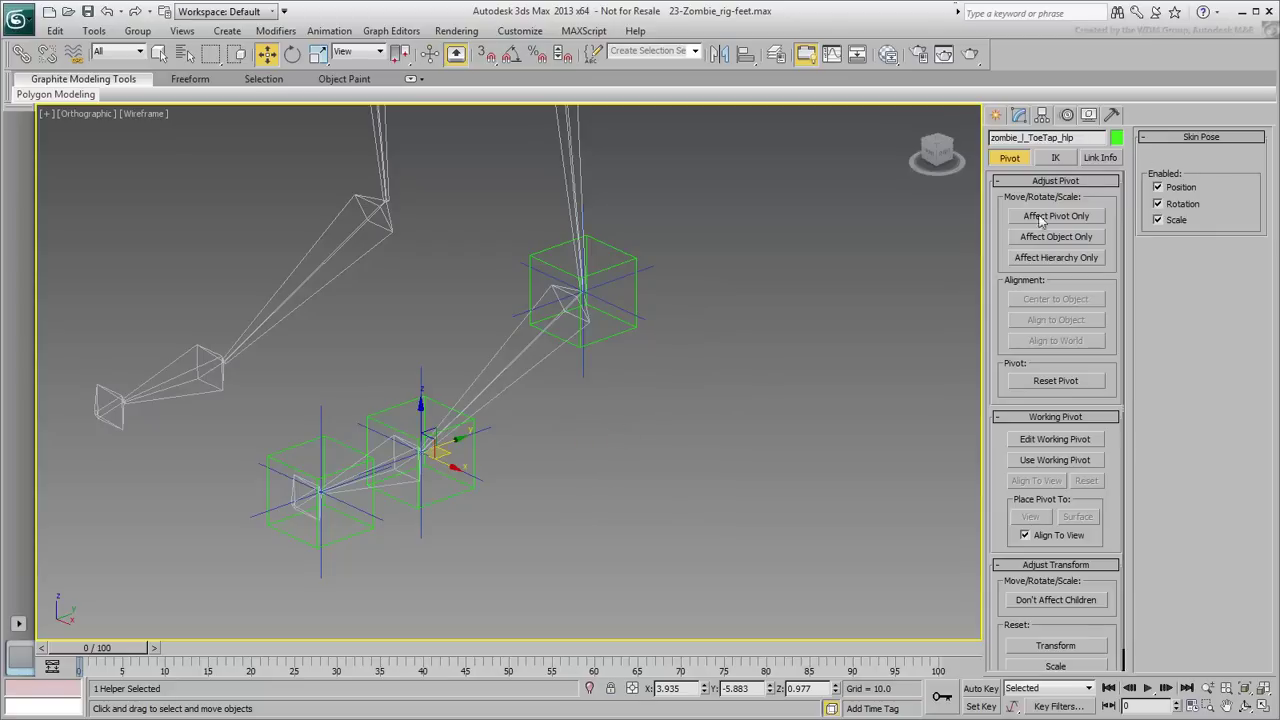
# Set the ToeTap helper's box size to 5.0.
pyautogui.click(1019, 114)
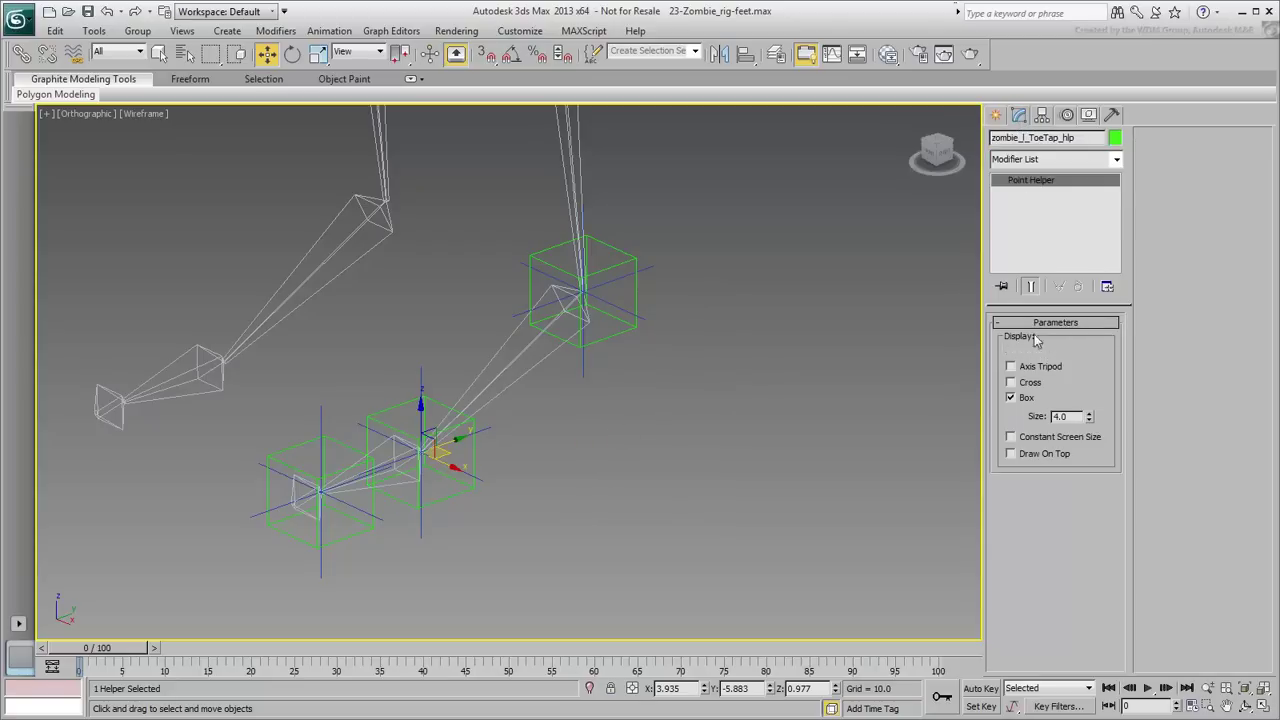
pyautogui.doubleClick(1068, 416)
pyautogui.write('5')
pyautogui.press('Return')
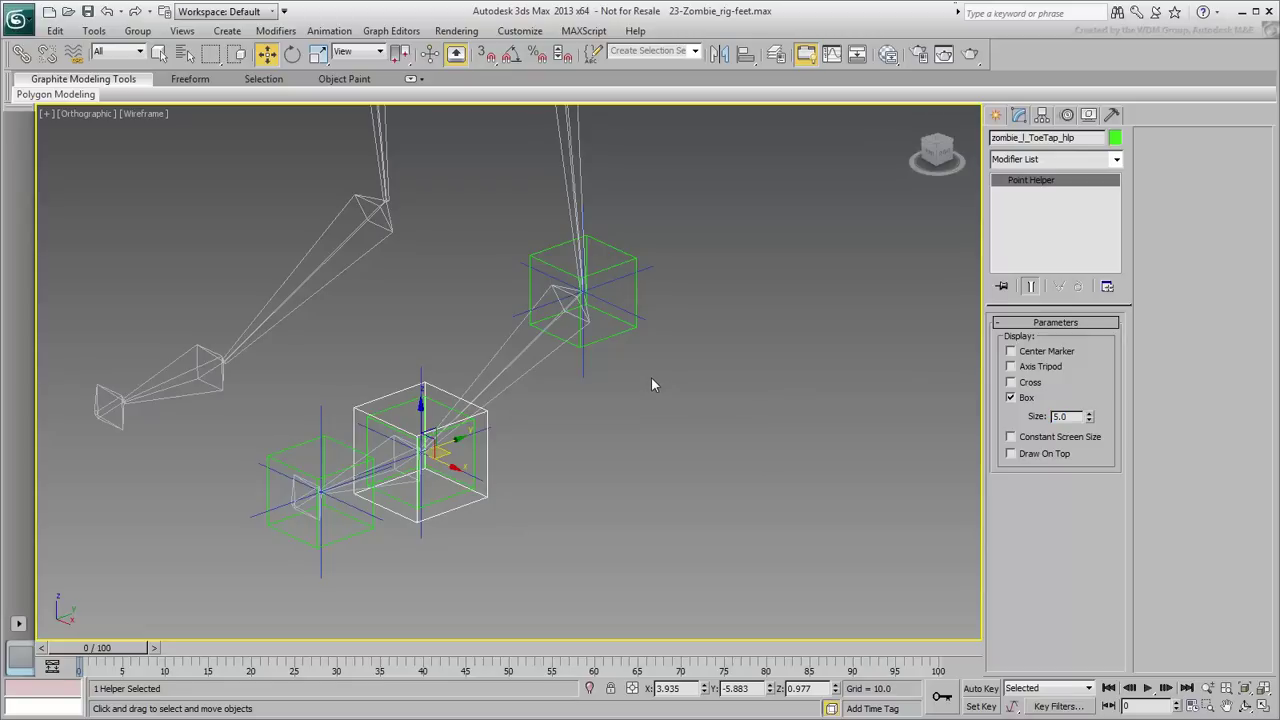
# Unhide the geometry category and frame the foot mesh and helpers in the Left view with the home grid displayed.
pyautogui.scroll(-5, 651, 385)
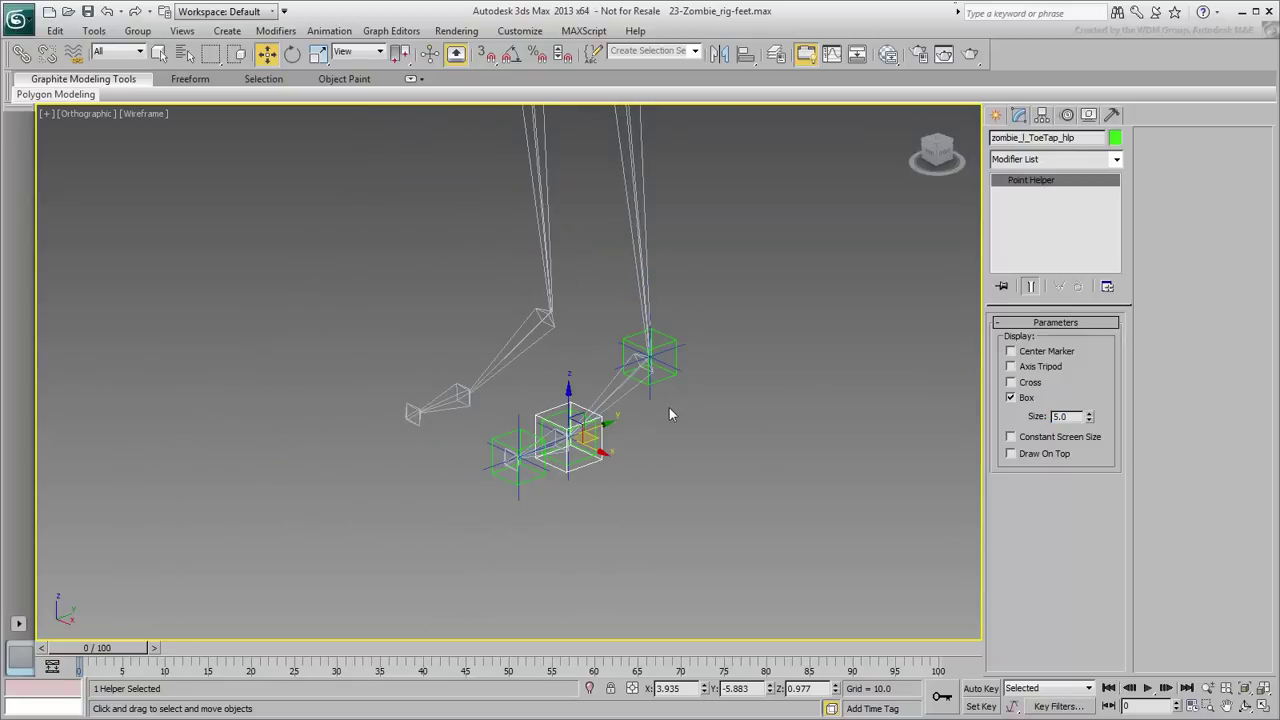
pyautogui.click(1089, 115)
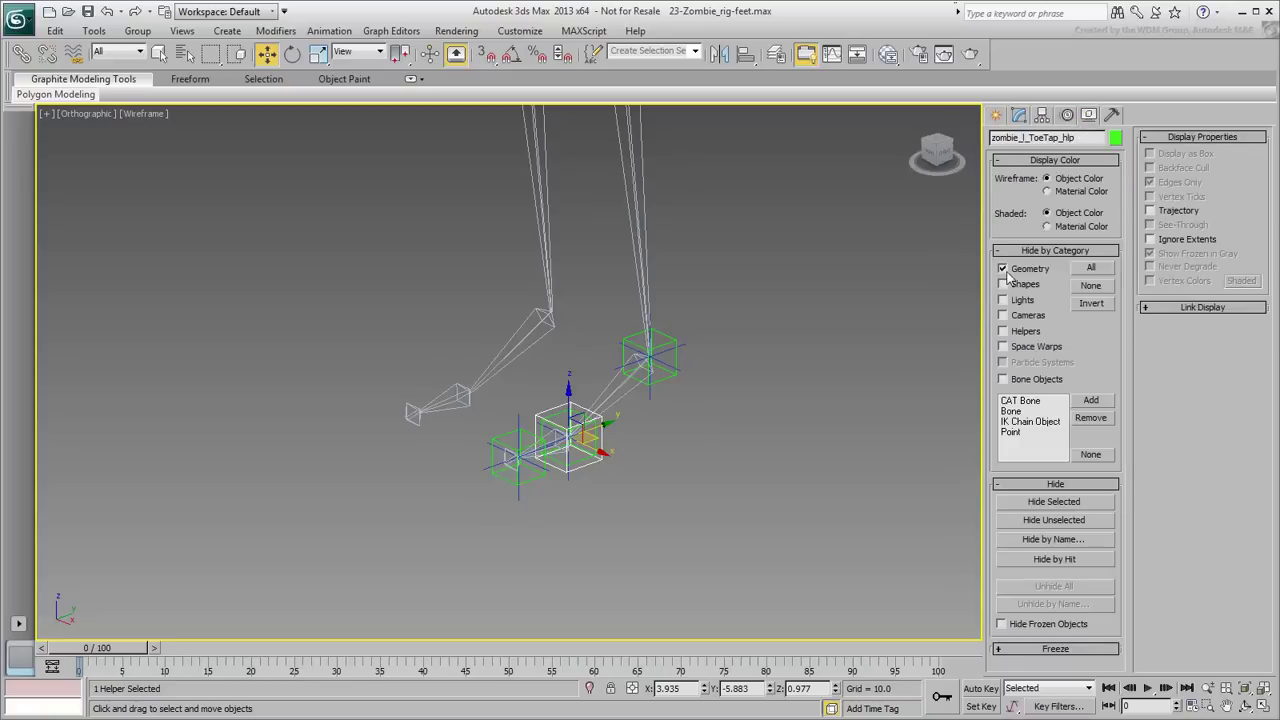
pyautogui.click(1003, 268)
pyautogui.keyDown('alt'); pyautogui.moveTo(490, 495); pyautogui.dragTo(609, 497, button='middle'); pyautogui.keyUp('alt')
pyautogui.press('l')
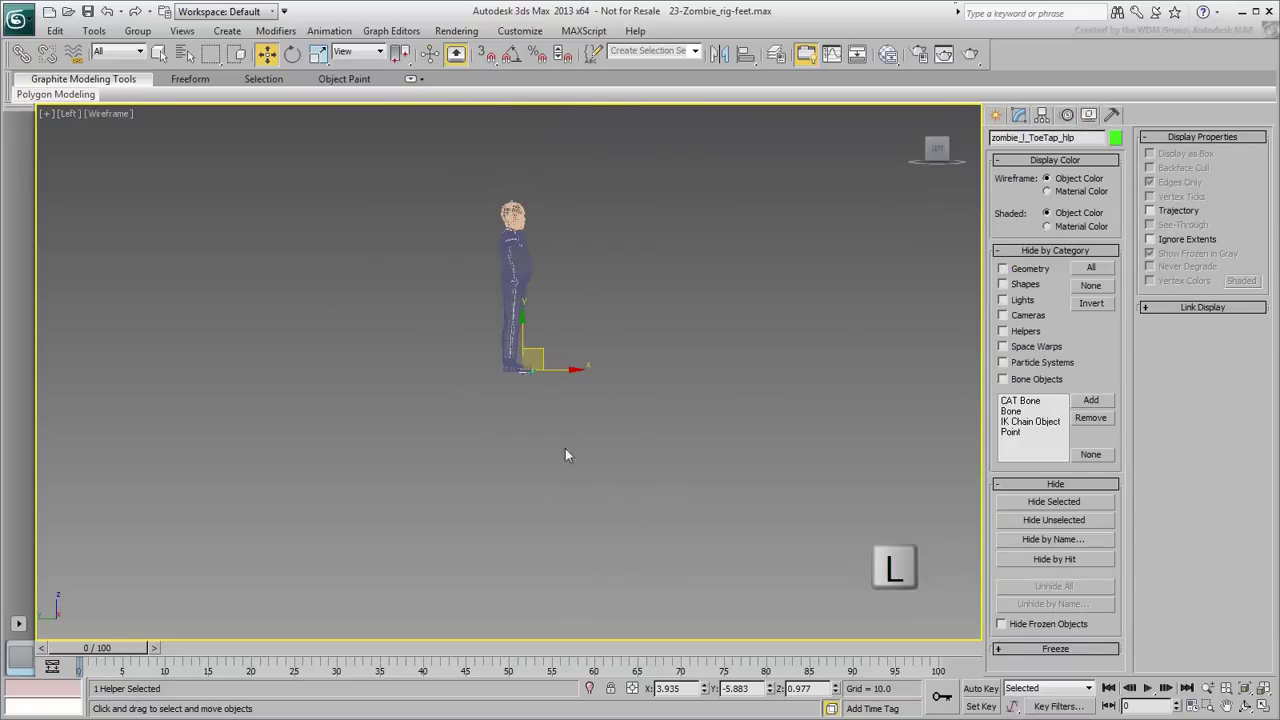
pyautogui.press('g')
pyautogui.scroll(8, 506, 410)
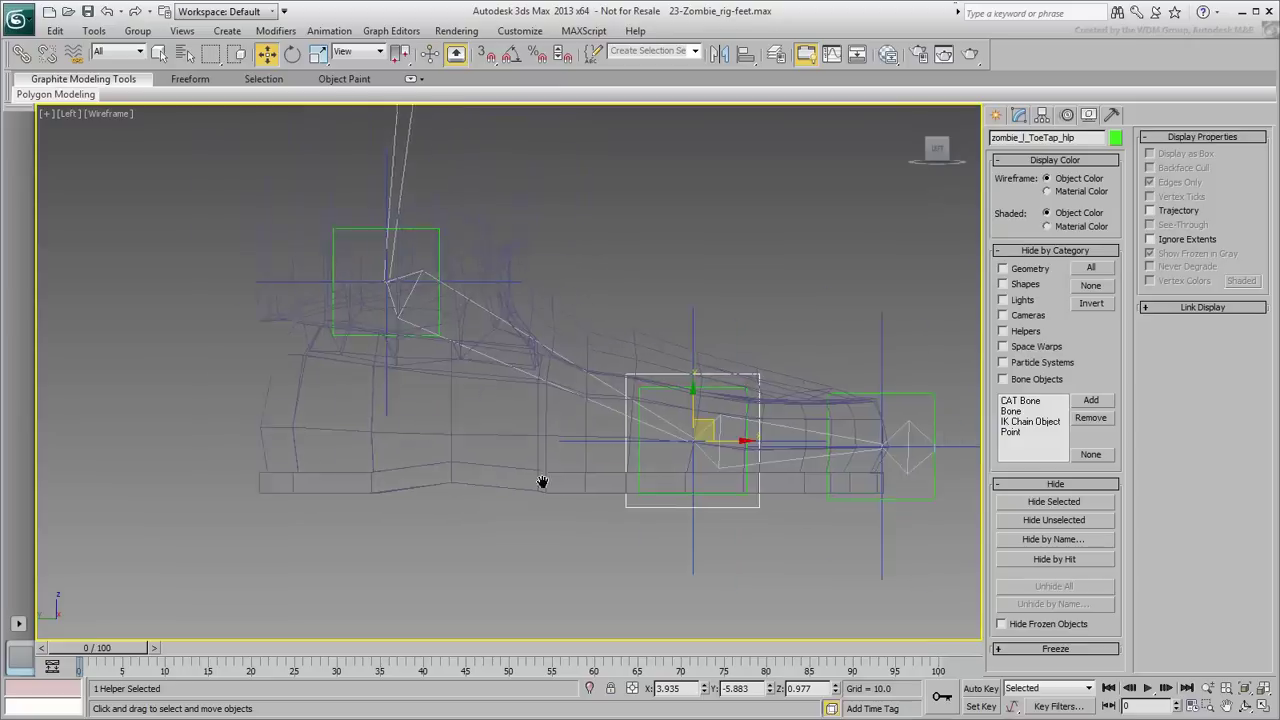
pyautogui.moveTo(546, 500); pyautogui.dragTo(421, 421, button='middle')
pyautogui.press('g')
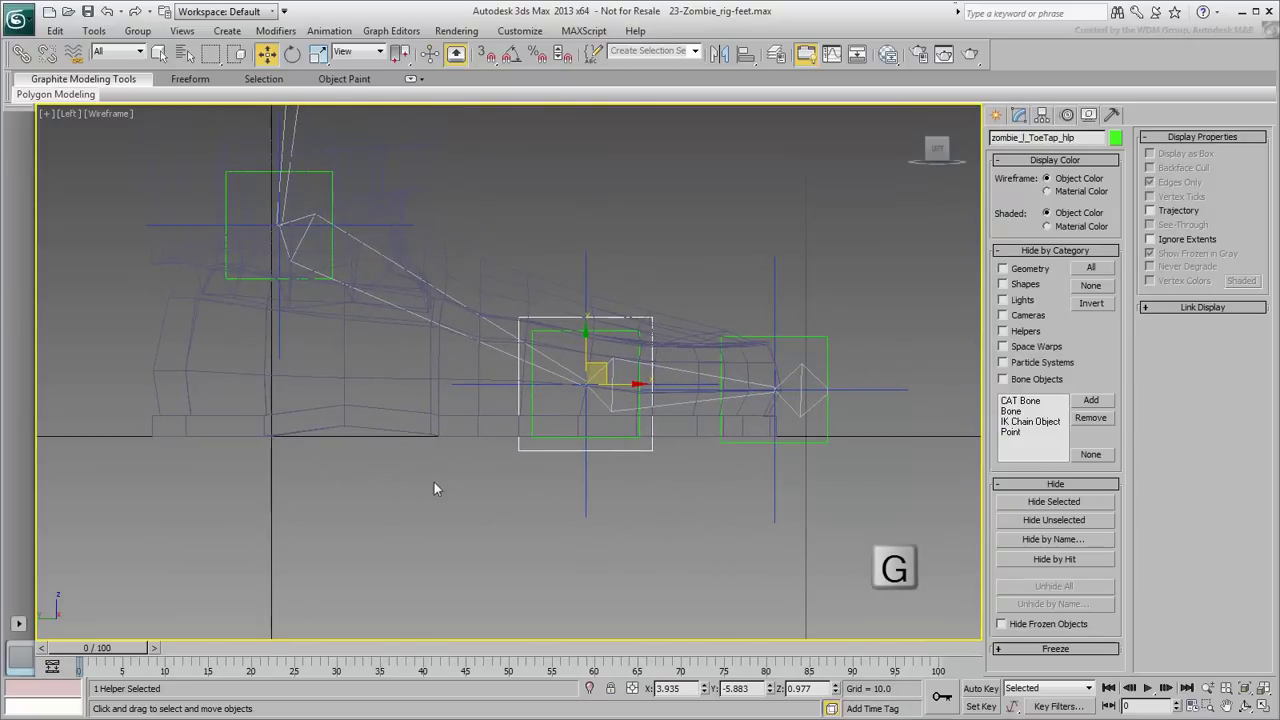
pyautogui.moveTo(454, 492); pyautogui.dragTo(460, 510, button='middle')
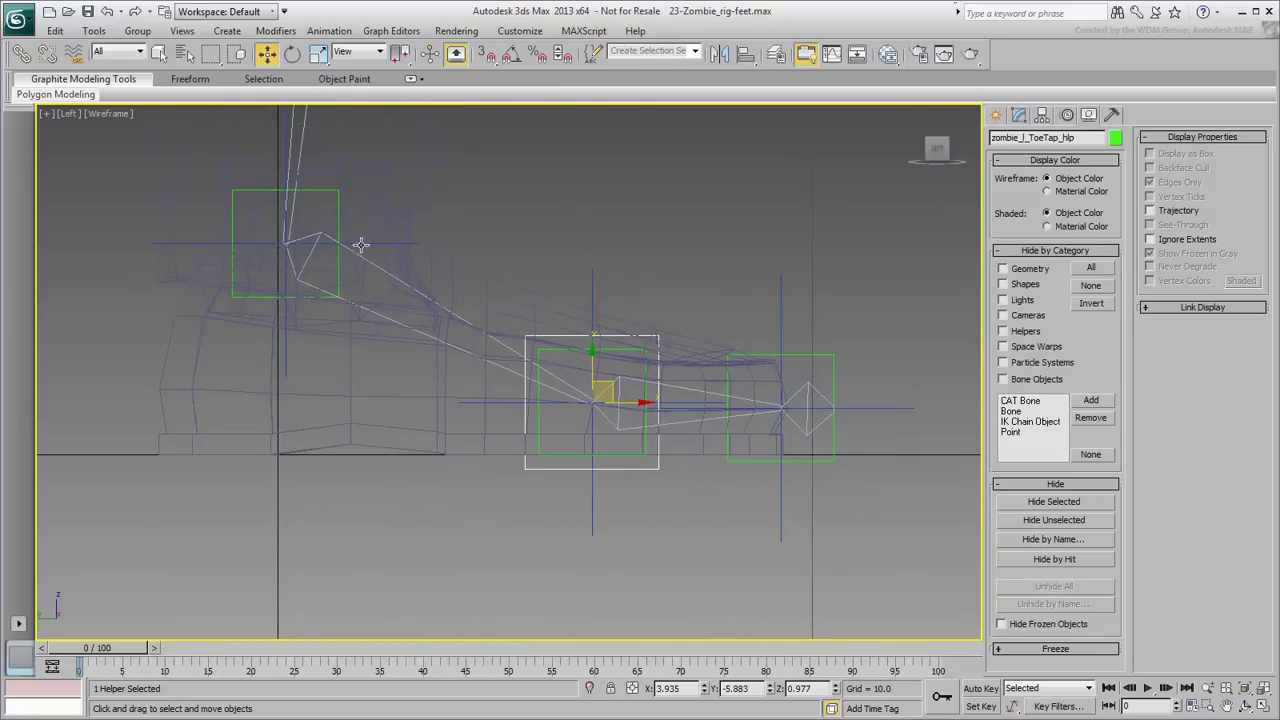
# Move the heel helper down to Z 0 and back to the rear edge of the shoe, at Y about 2.24.
pyautogui.click(338, 208)
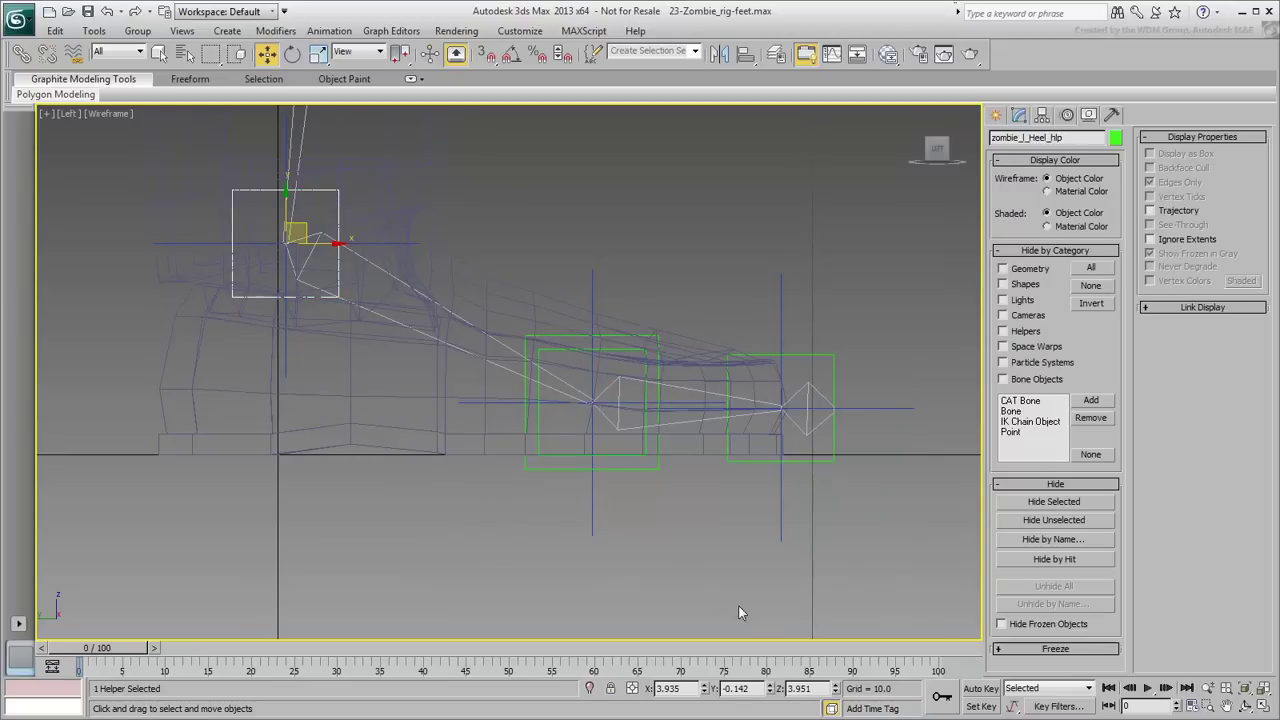
pyautogui.rightClick(834, 688)
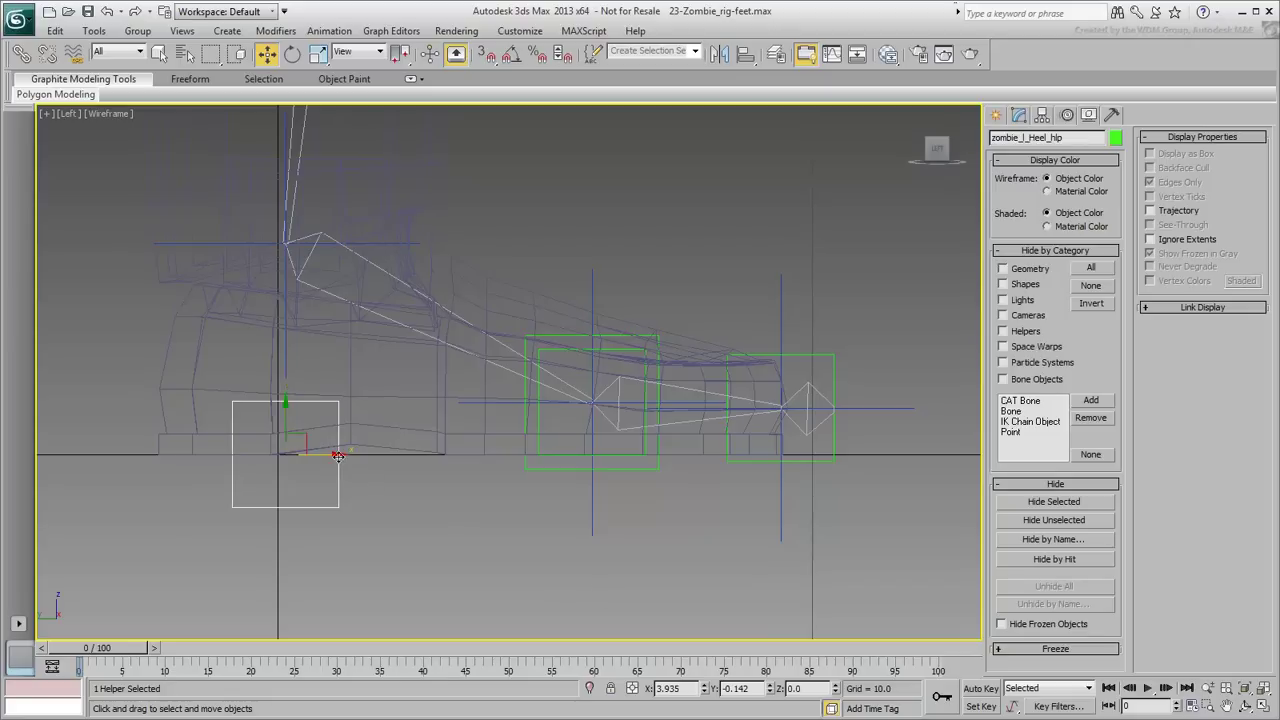
pyautogui.moveTo(326, 454); pyautogui.dragTo(195, 445)
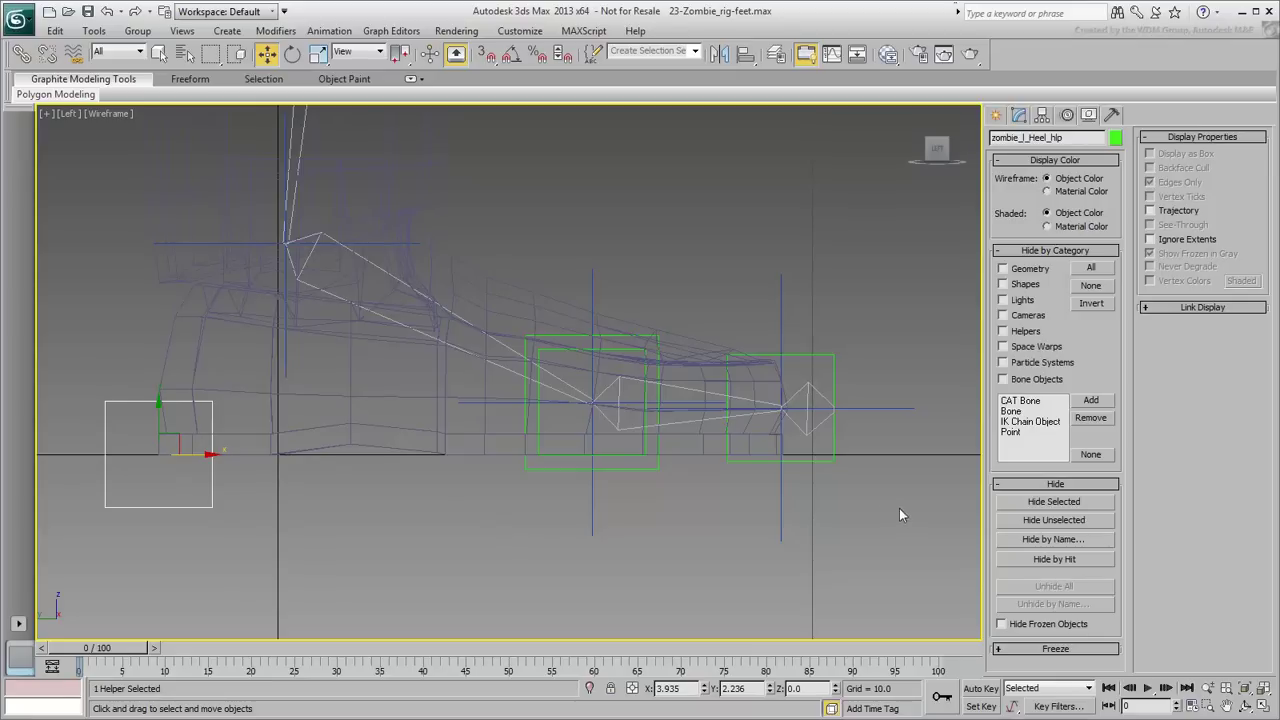
# Lower the toe lift helper to Z 0 and shift it slightly forward to the shoe tip, at Y -9.5.
pyautogui.moveTo(899, 514); pyautogui.dragTo(822, 455)
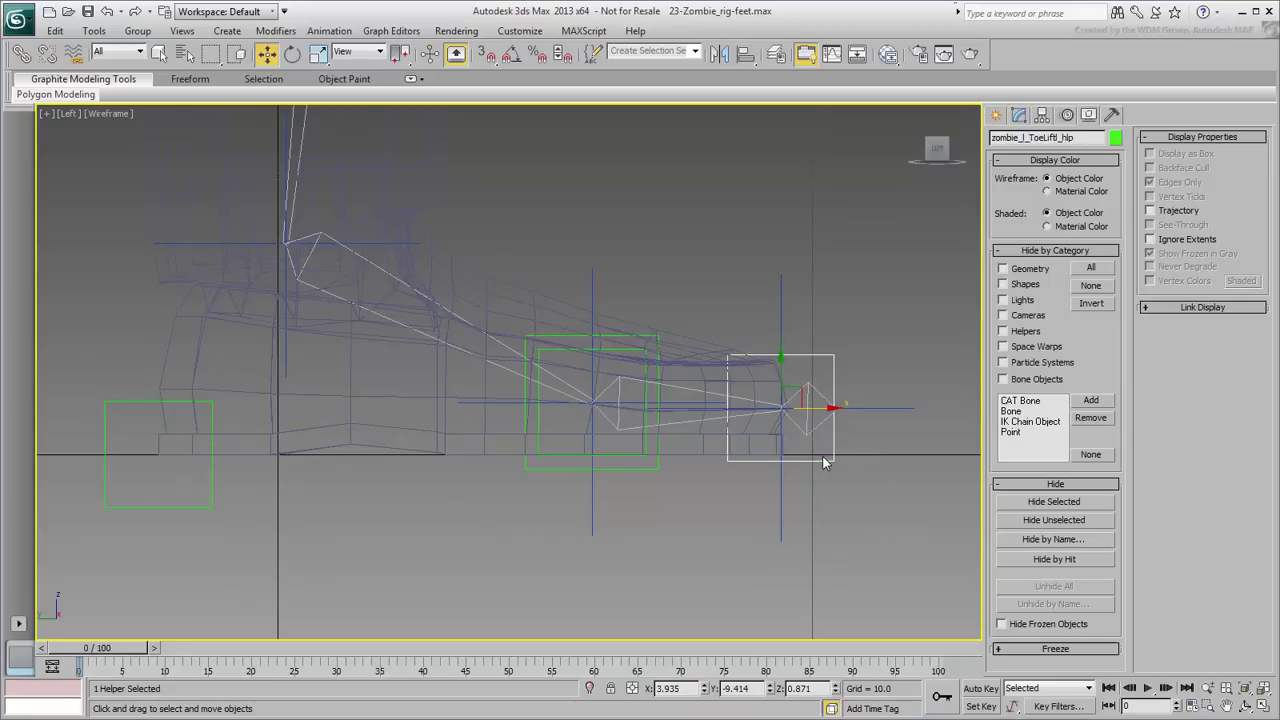
pyautogui.rightClick(835, 688)
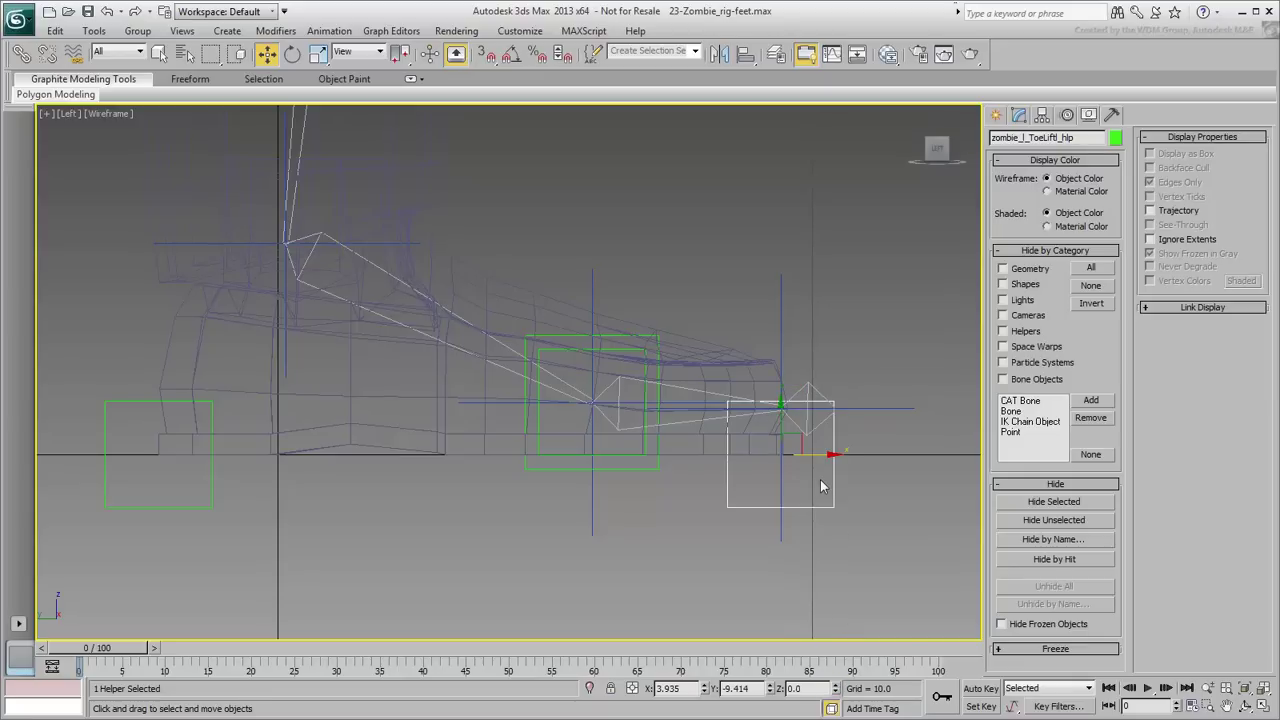
pyautogui.moveTo(818, 453)
pyautogui.mouseDown()
pyautogui.moveTo(829, 452)
pyautogui.moveTo(820, 459)
pyautogui.mouseUp()
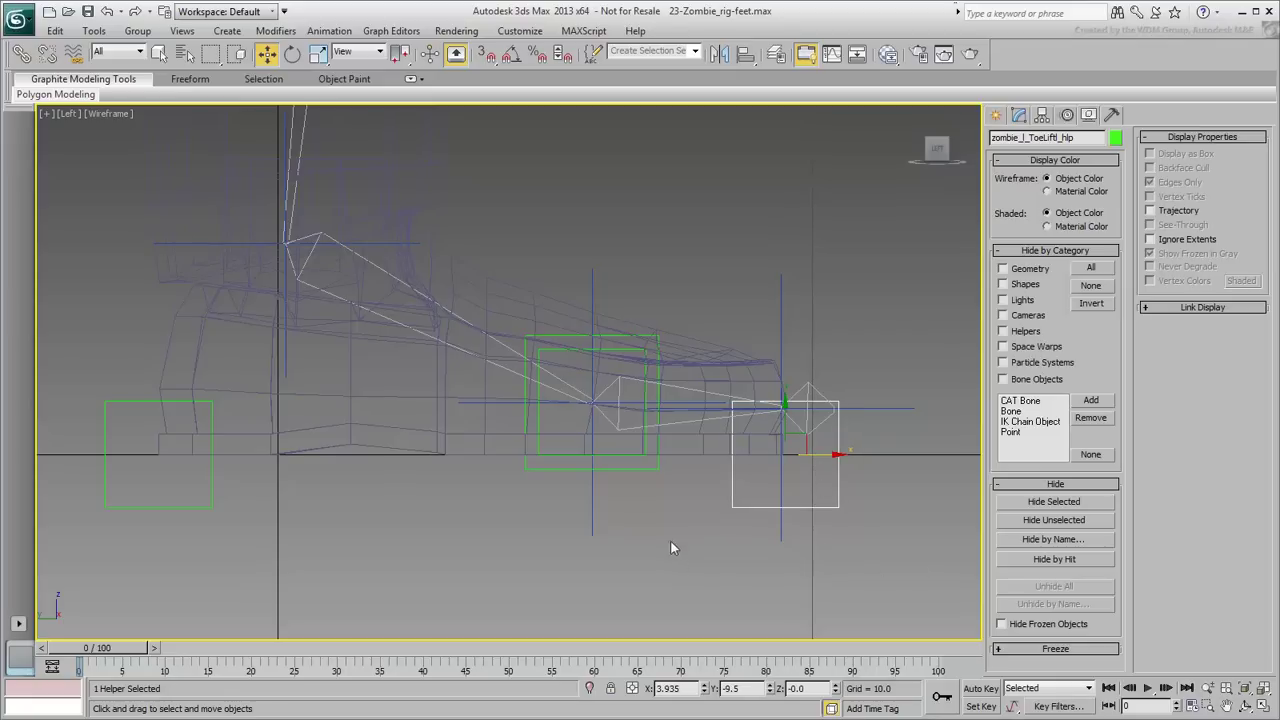
# Hide the geometry category and the grid, and return to the Perspective view of the feet.
pyautogui.click(1018, 272)
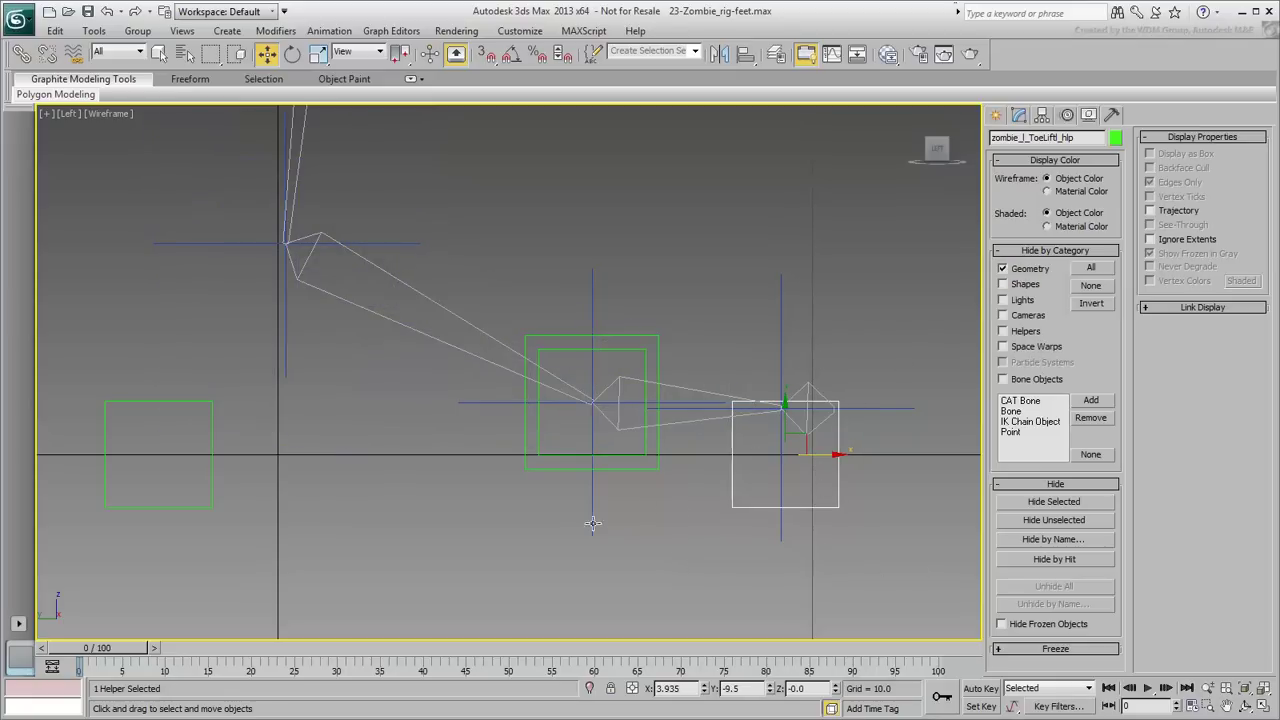
pyautogui.moveTo(590, 526); pyautogui.dragTo(676, 495, button='middle')
pyautogui.press('g')
pyautogui.scroll(-3, 679, 474)
pyautogui.scroll(2, 637, 494)
pyautogui.press('p')
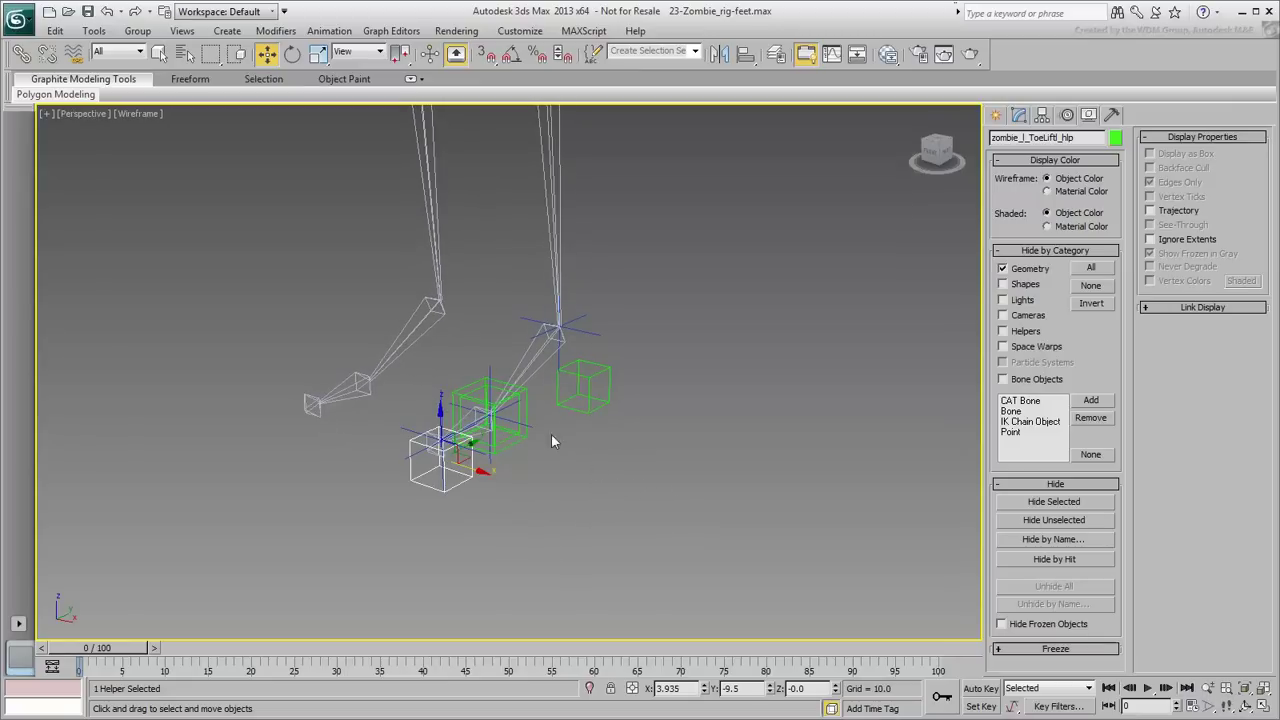
# Check the names of the left knee bone, heel helper and heel IK goal by selecting each, and clear the selection.
pyautogui.moveTo(594, 210); pyautogui.dragTo(521, 240)
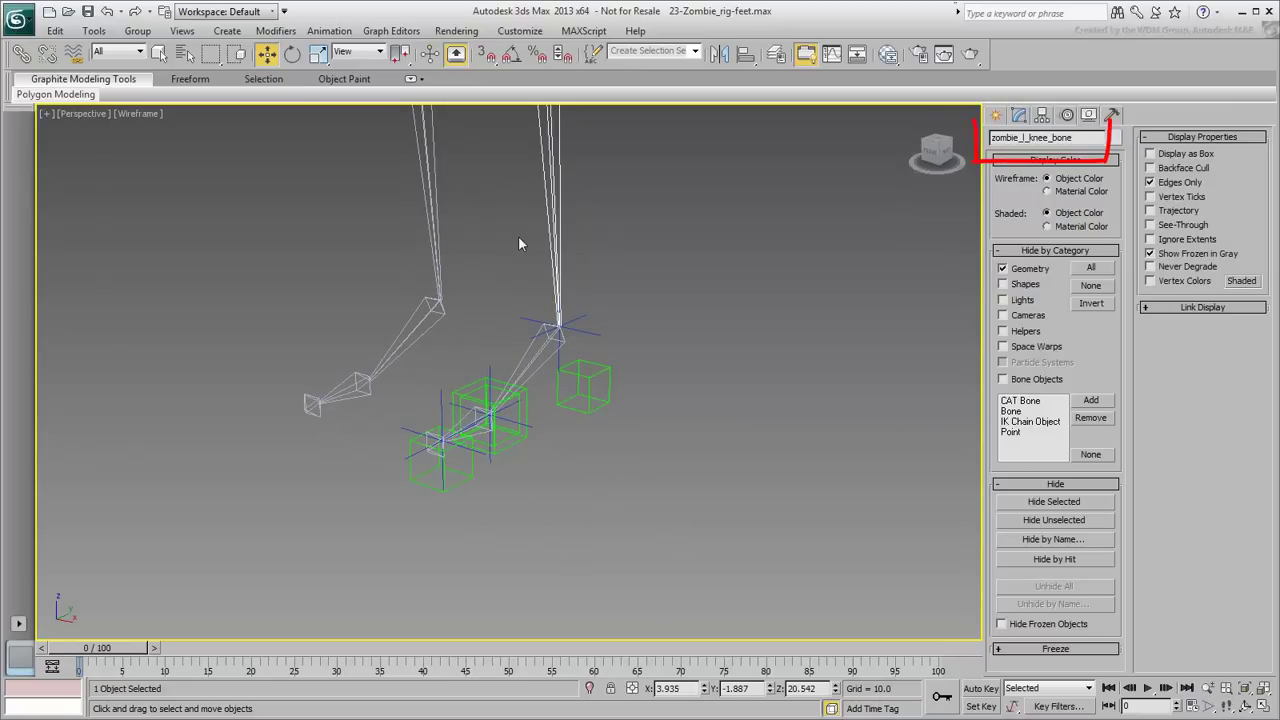
pyautogui.moveTo(669, 408); pyautogui.dragTo(590, 437)
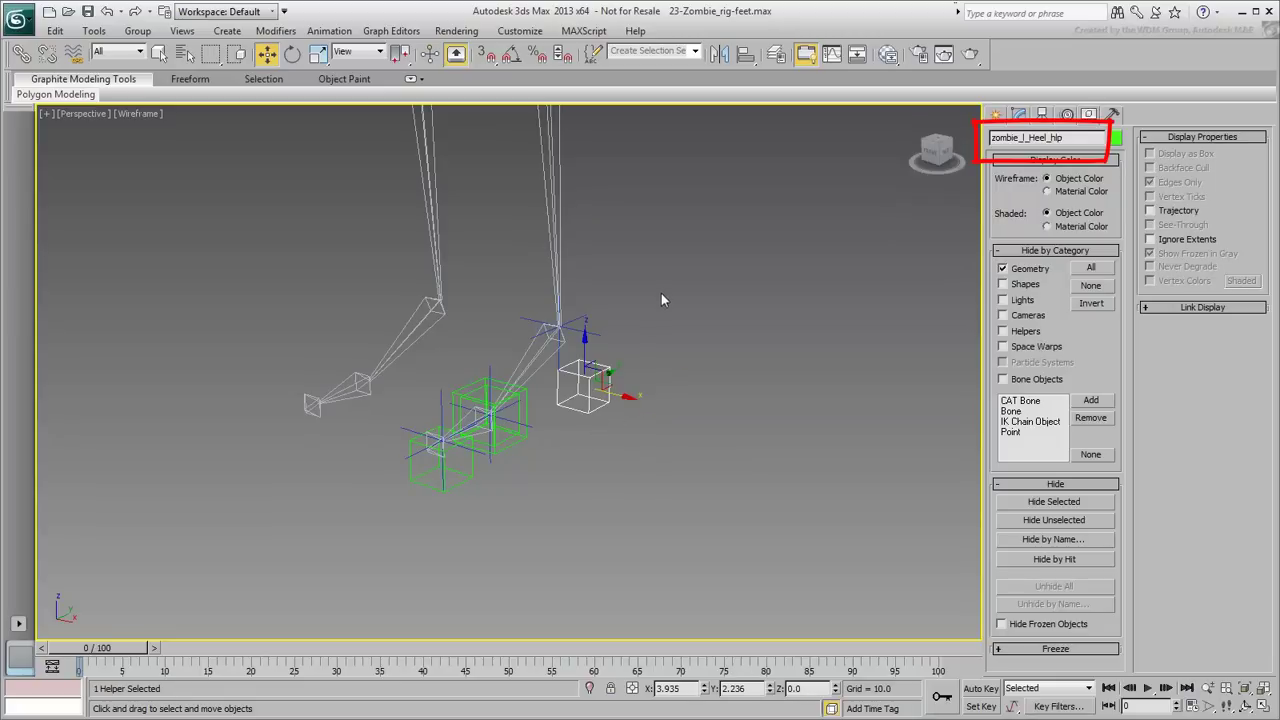
pyautogui.moveTo(665, 285); pyautogui.dragTo(585, 335)
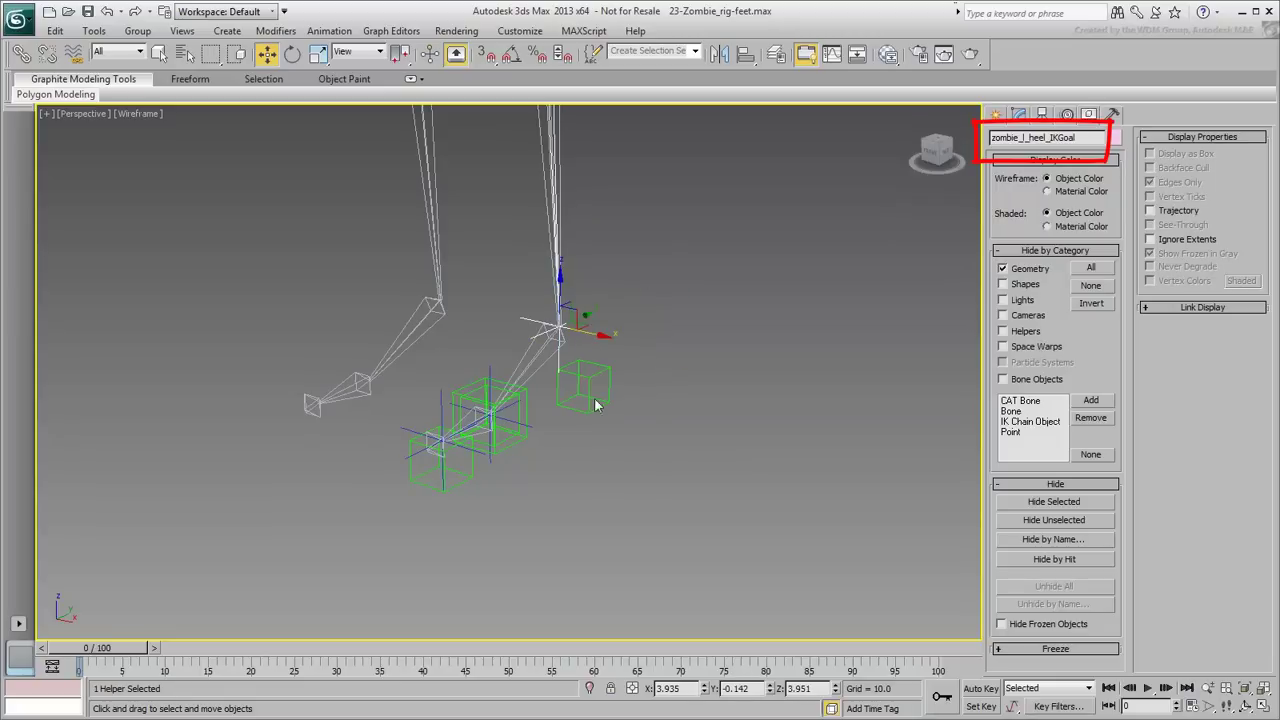
pyautogui.click(614, 479)
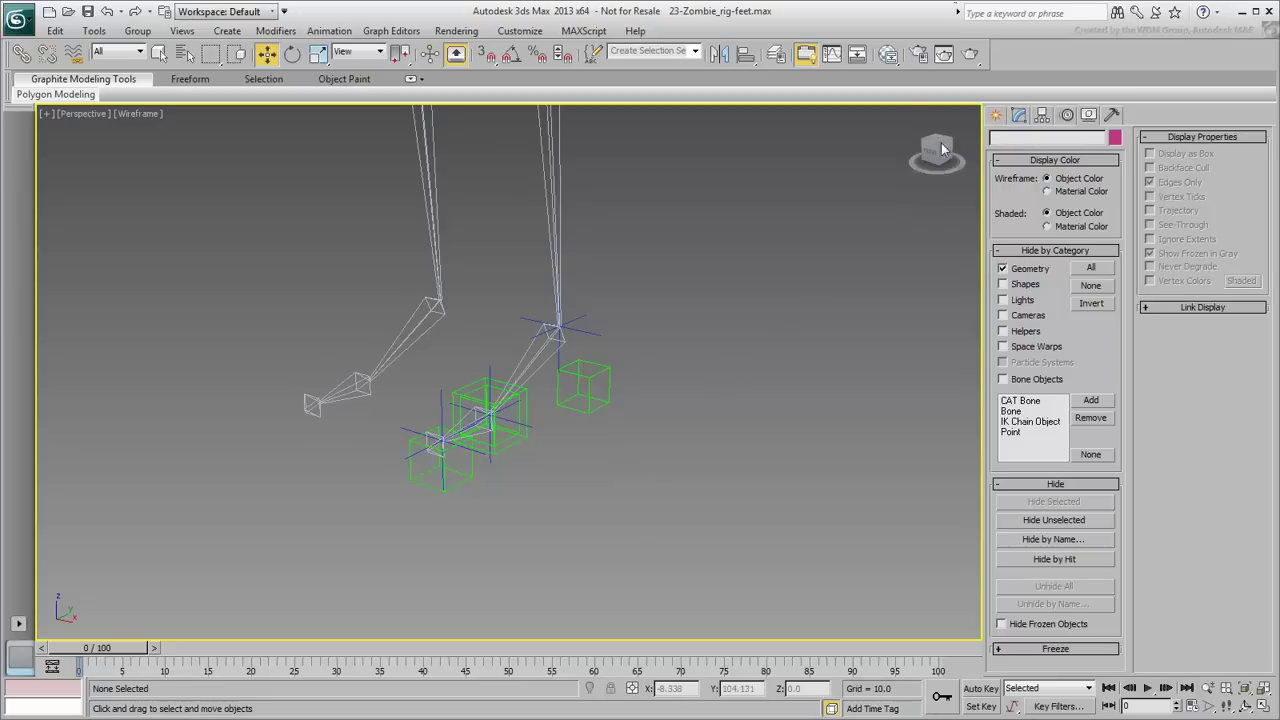
# Freeze the Mesh layer through the floating Layers controls and close them.
pyautogui.rightClick(1061, 79)
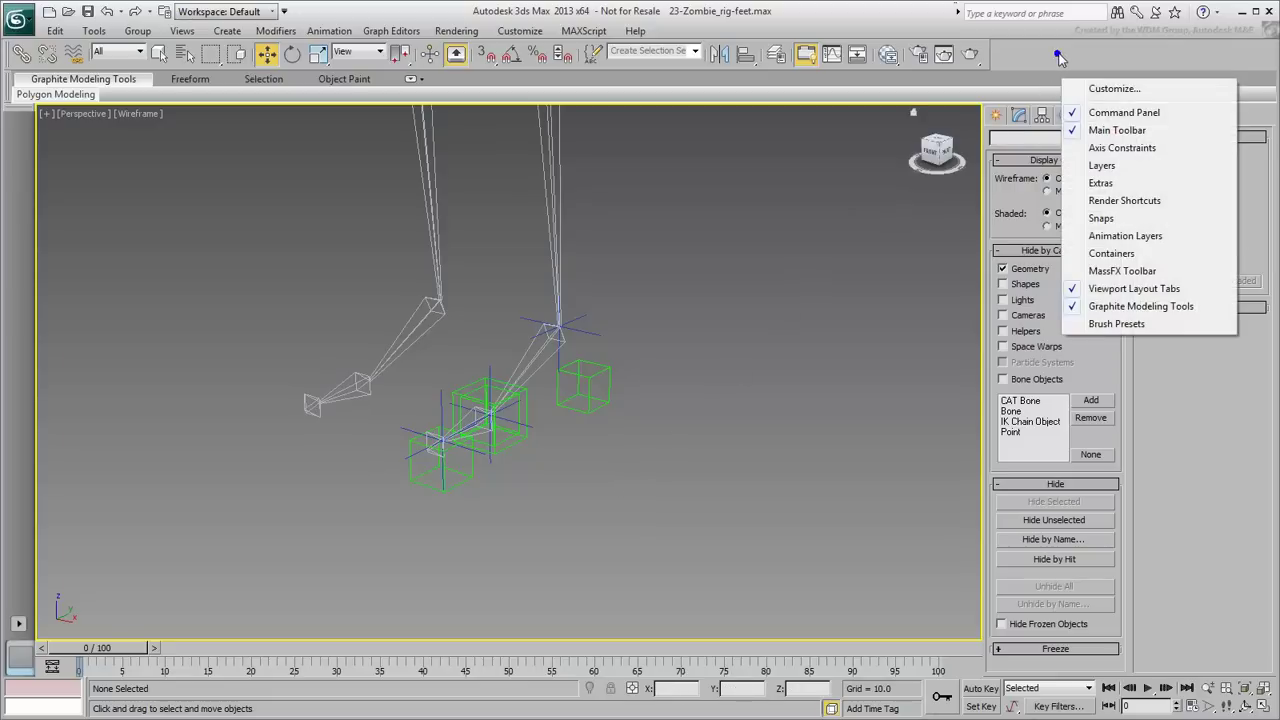
pyautogui.click(1103, 166)
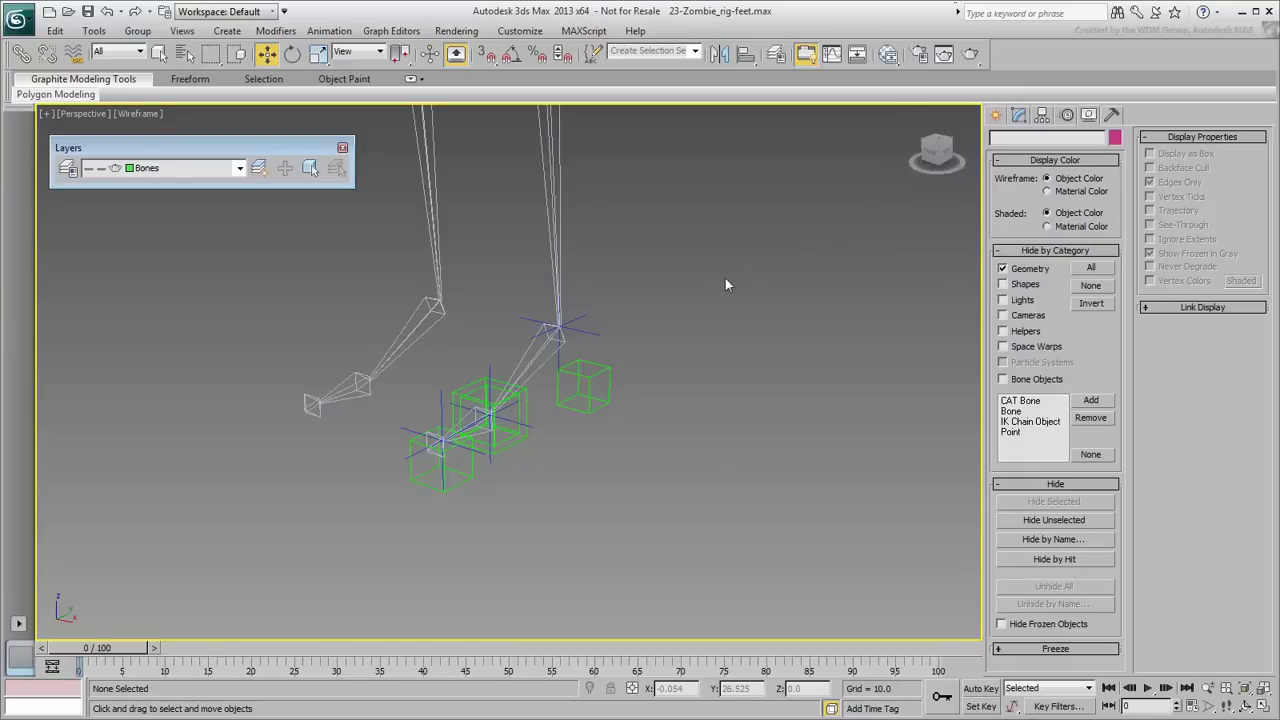
pyautogui.click(239, 168)
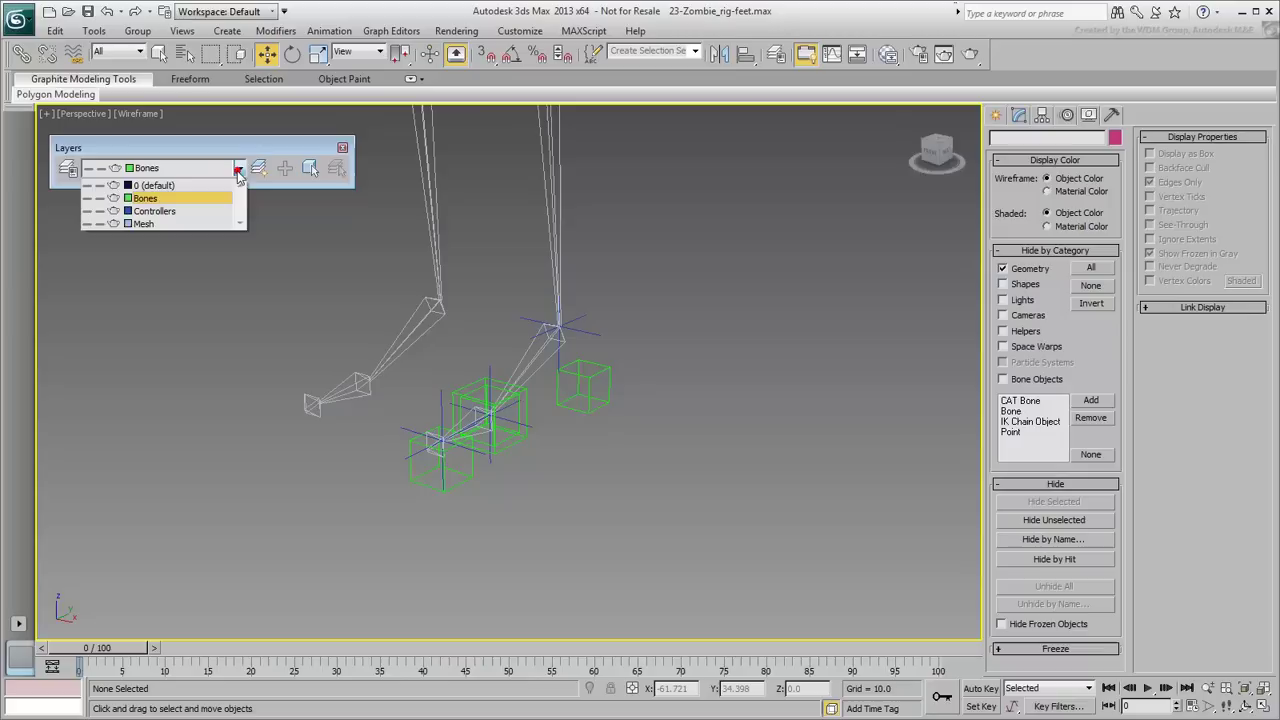
pyautogui.click(100, 223)
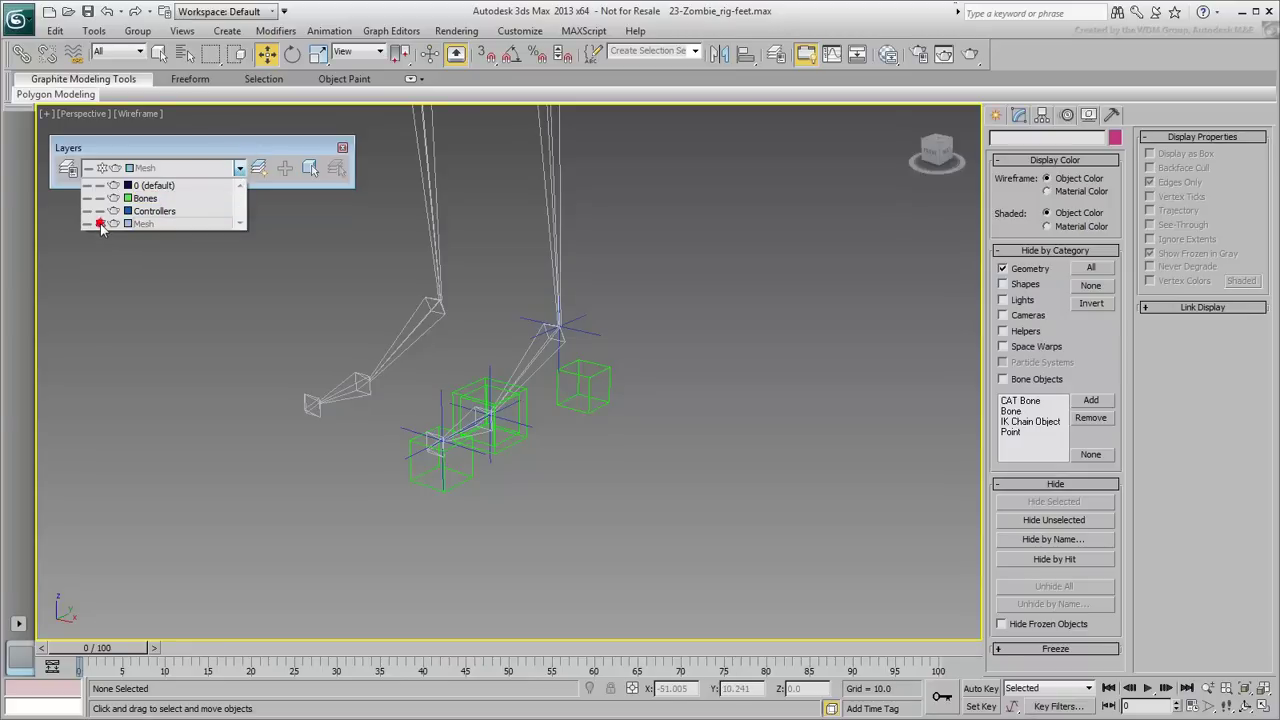
pyautogui.click(277, 305)
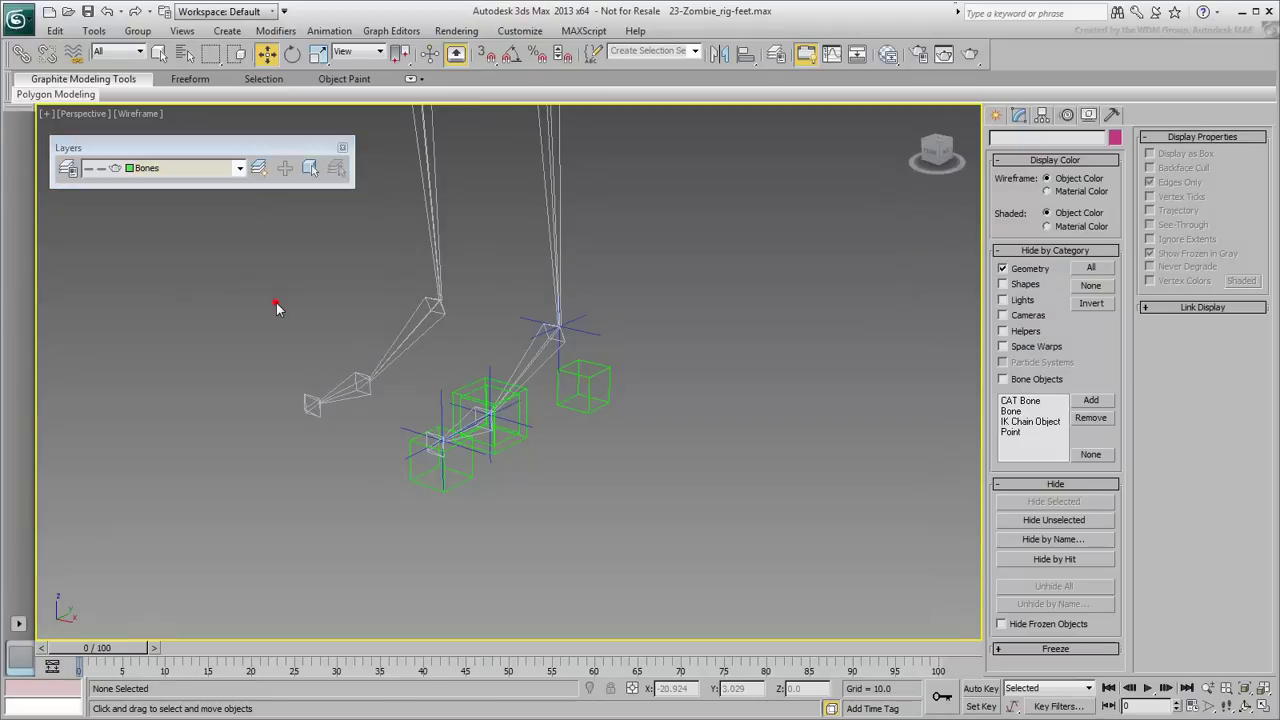
pyautogui.click(342, 147)
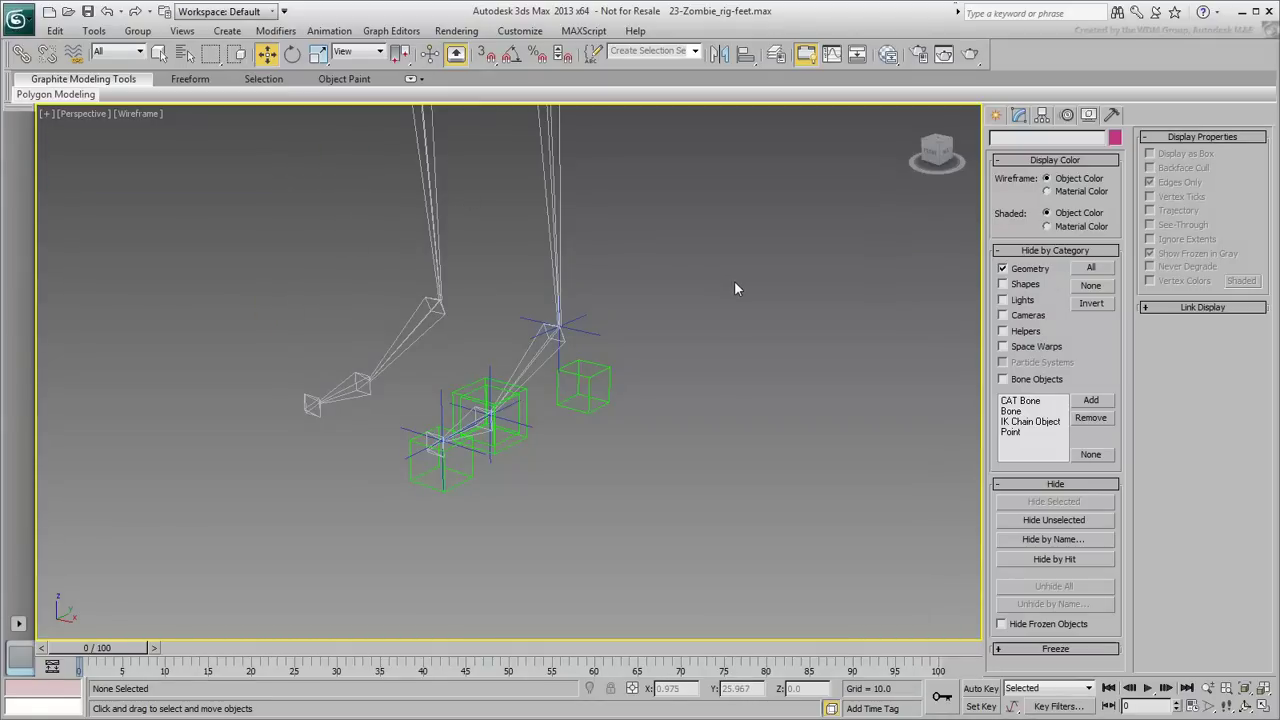